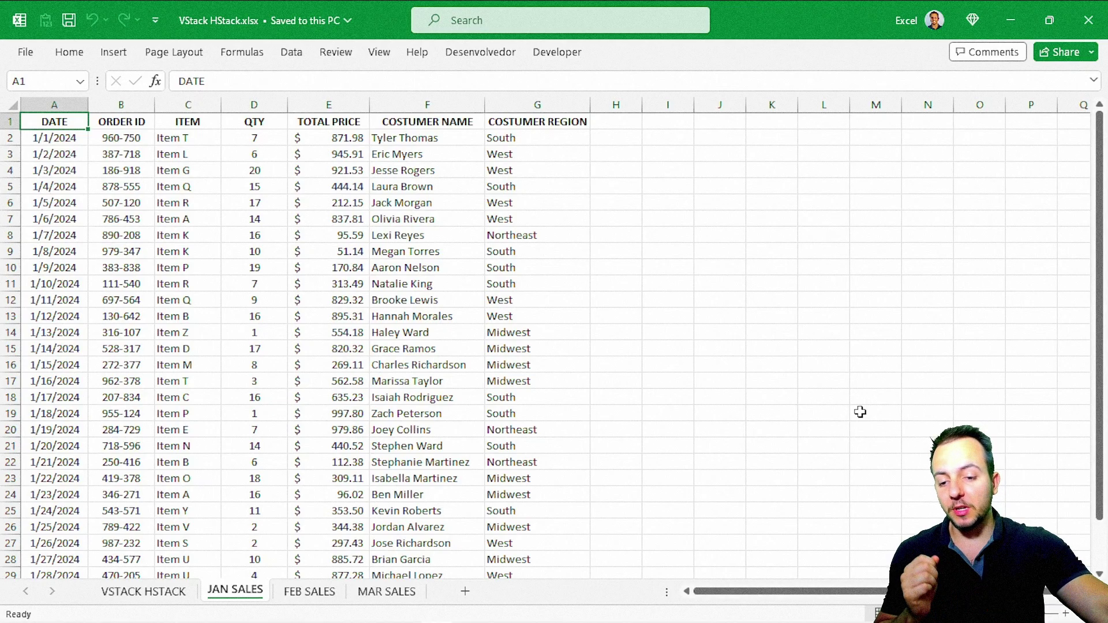
Step: Look through the JAN SALES, FEB SALES and MAR SALES sheets and return to the VSTACK HSTACK sheet
click(152, 590)
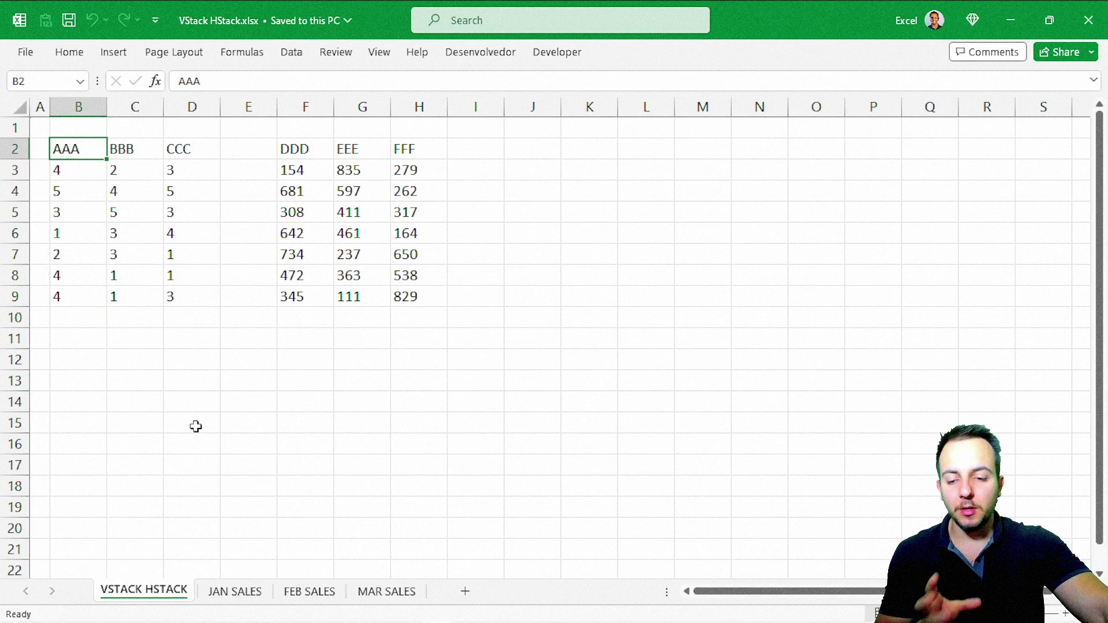
click(231, 591)
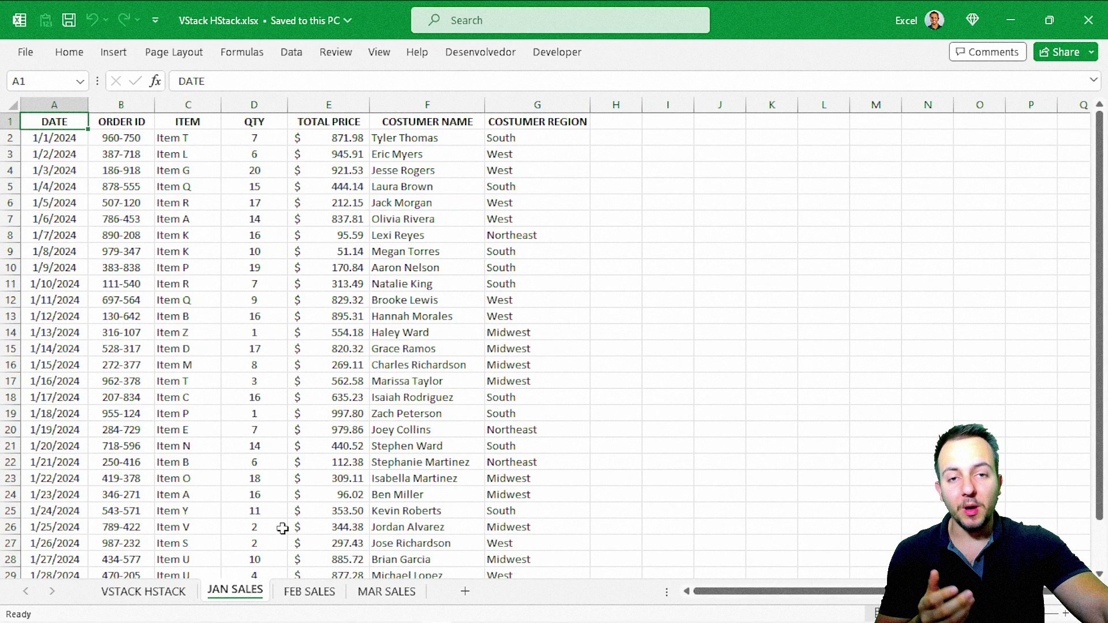
click(312, 591)
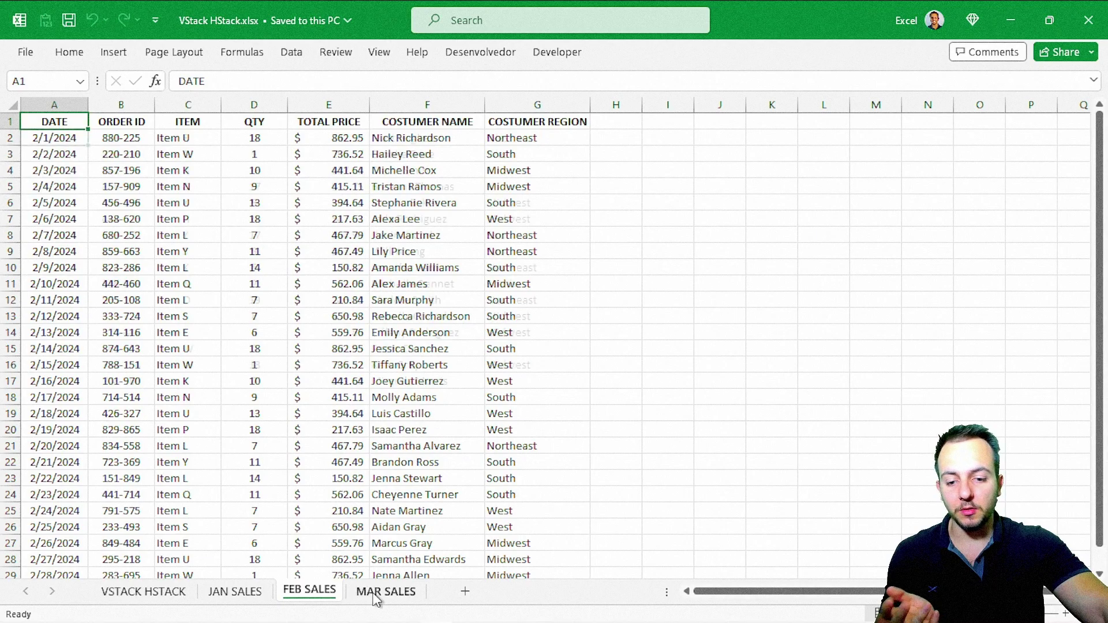
click(374, 594)
click(309, 592)
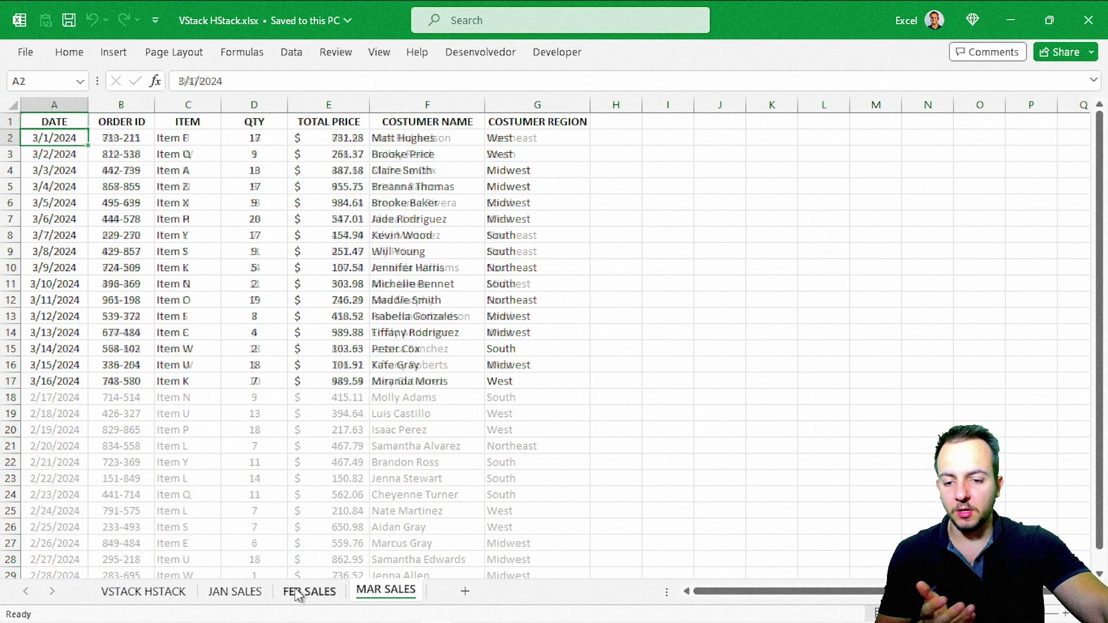
click(235, 592)
click(153, 592)
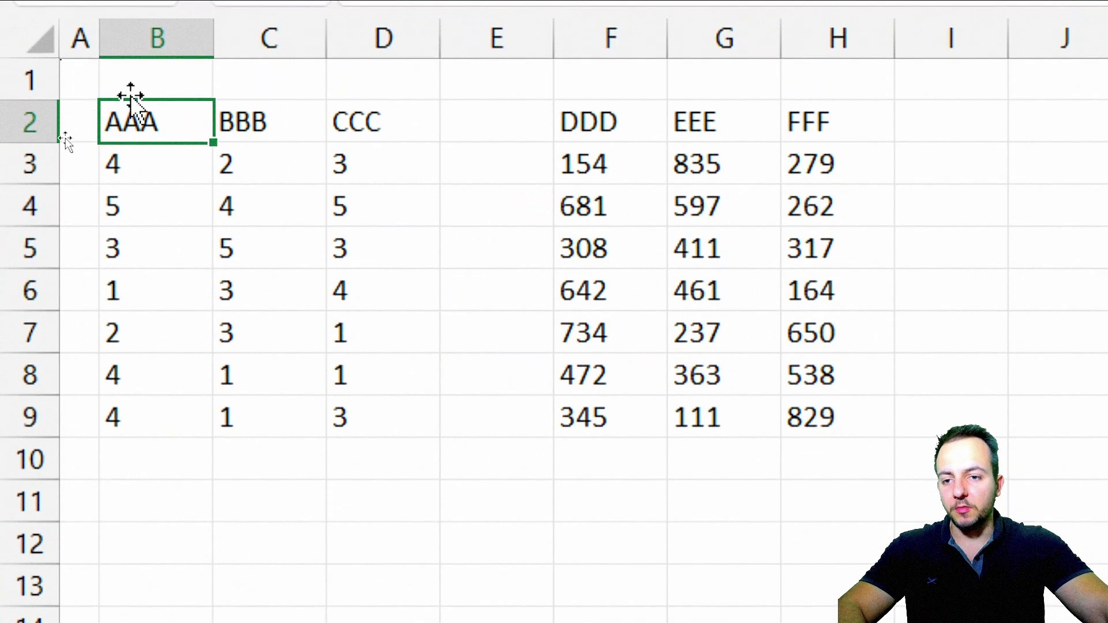
Step: Copy the first table in B2:D9 and paste it starting at cell L2
drag(148, 65, 355, 348)
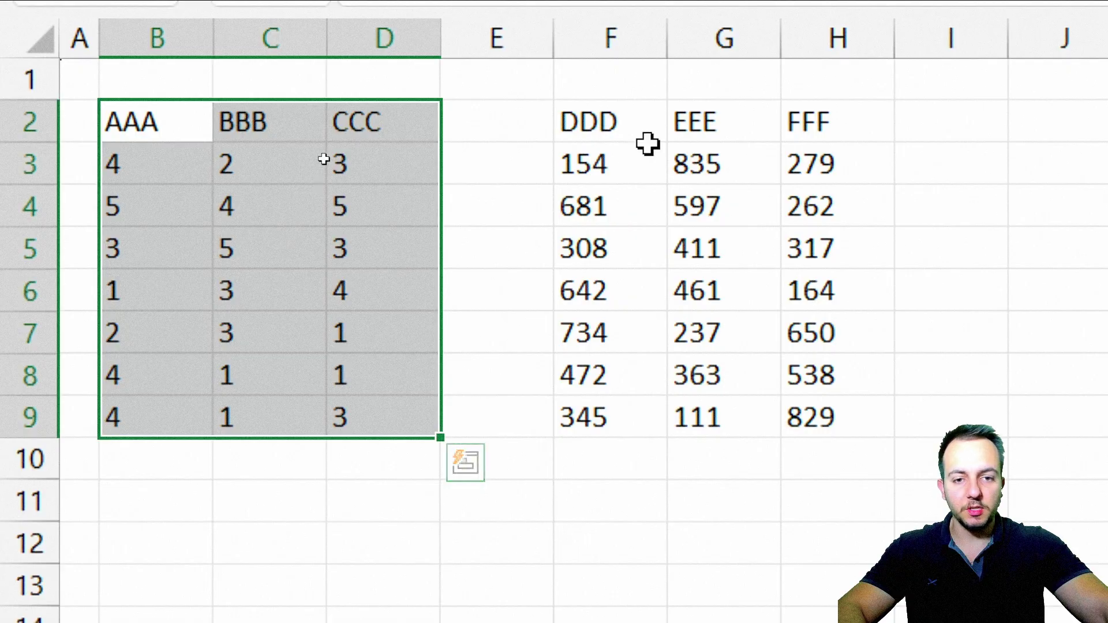
drag(636, 124, 808, 408)
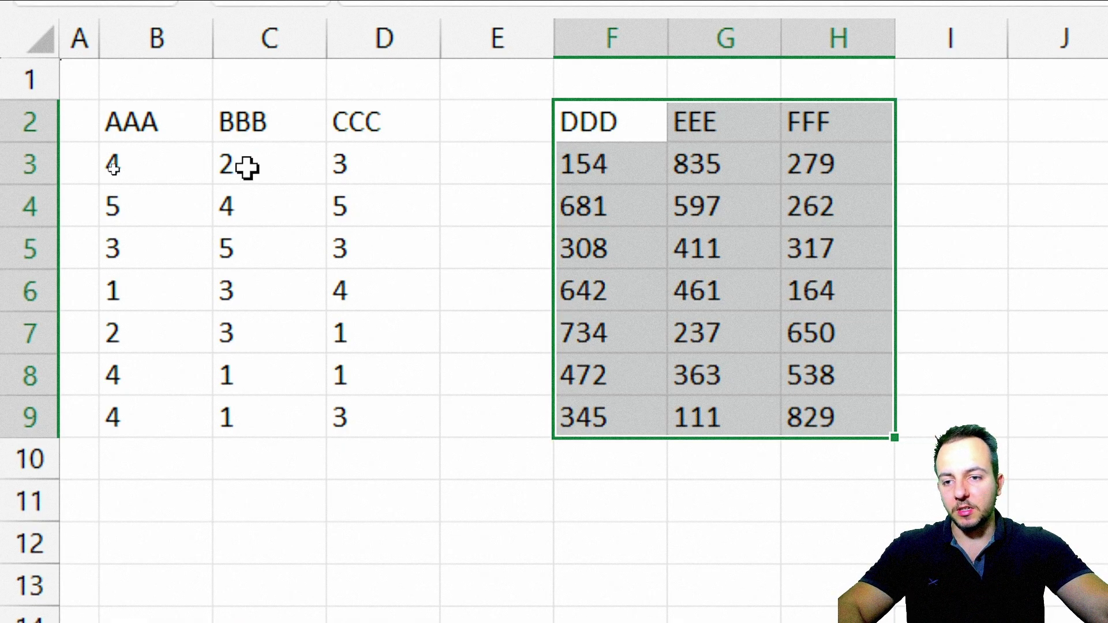
drag(164, 138, 349, 401)
key(ctrl+c)
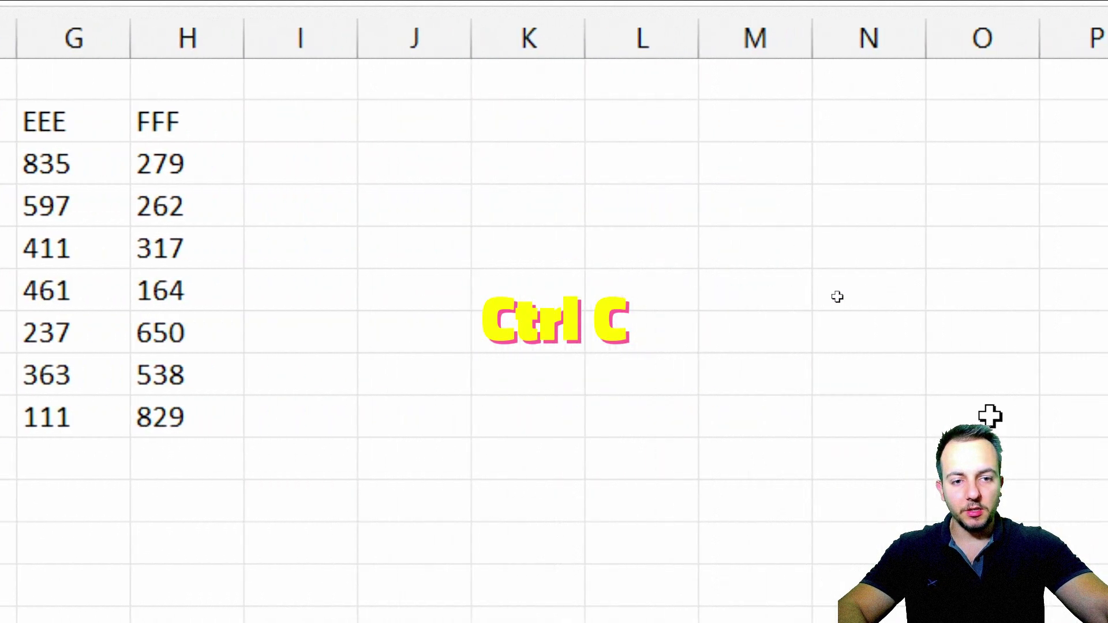
click(522, 128)
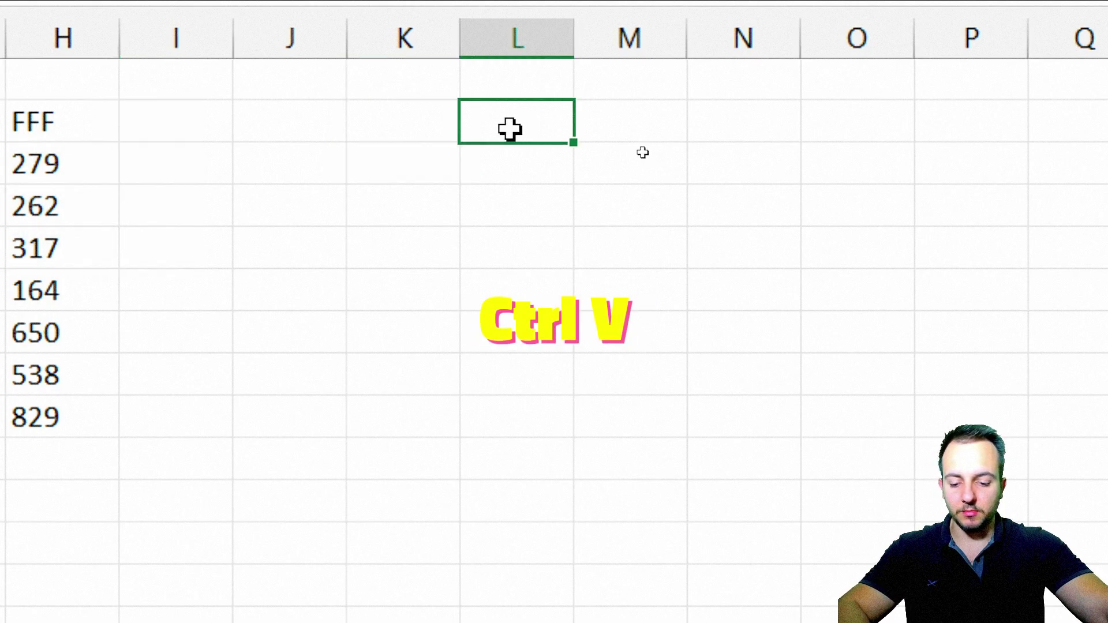
key(ctrl+v)
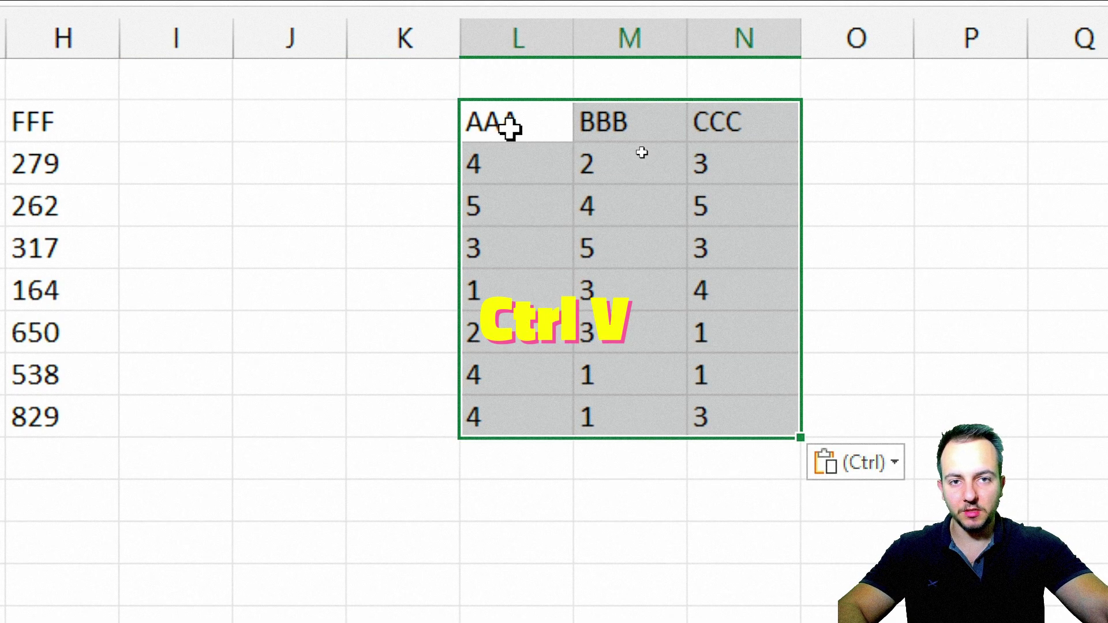
Step: Copy the second table in F2:H9 and paste it at L10, directly beneath the pasted first table
drag(259, 125, 480, 402)
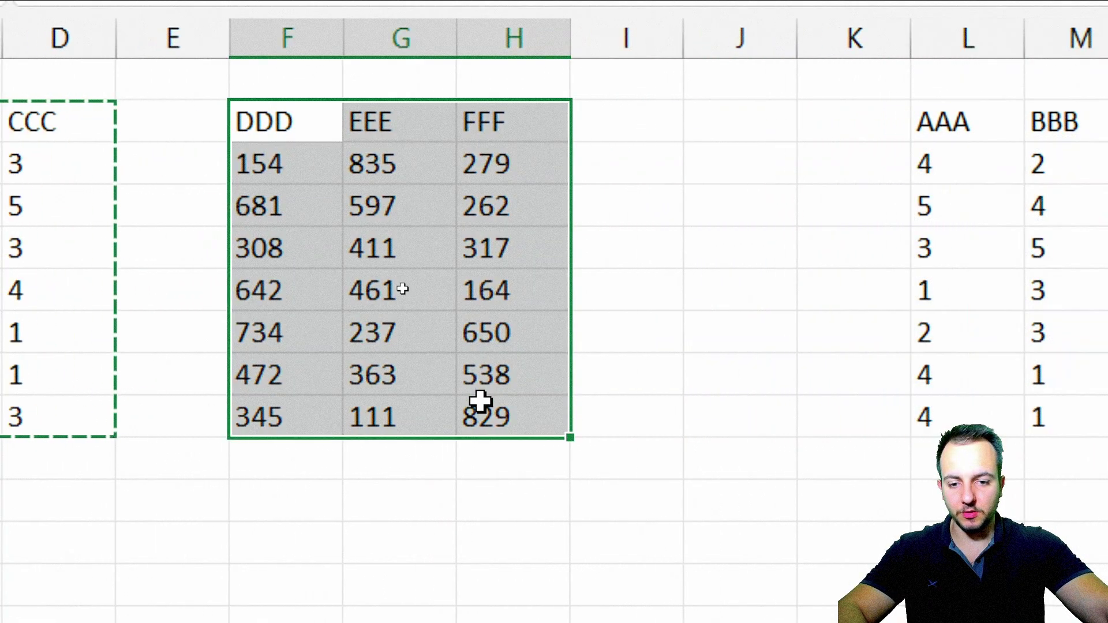
key(ctrl+c)
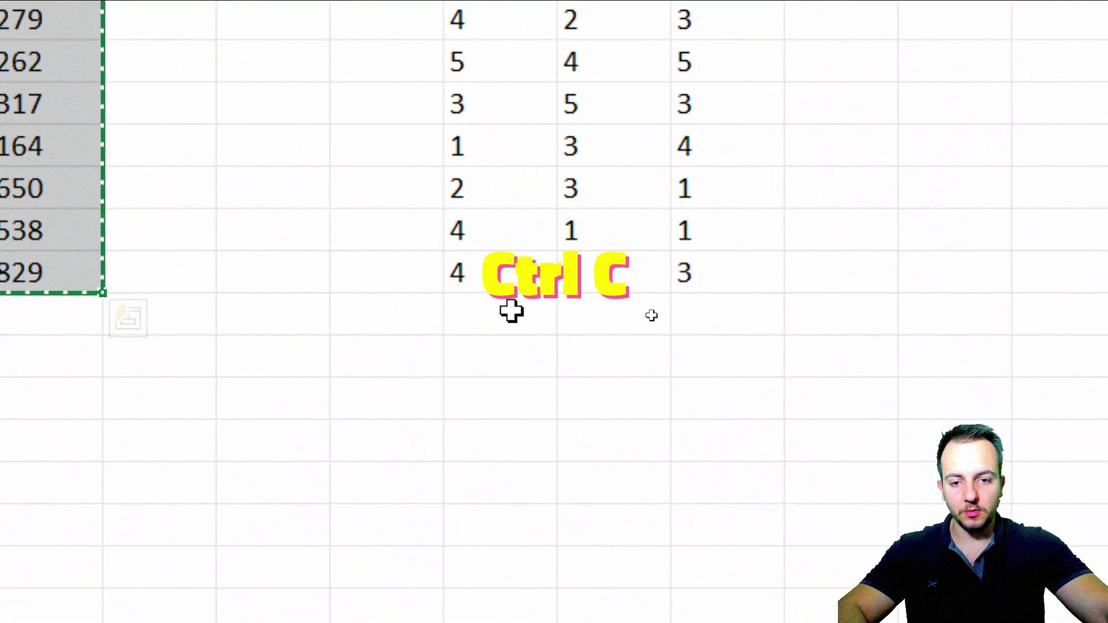
click(720, 455)
key(ctrl+v)
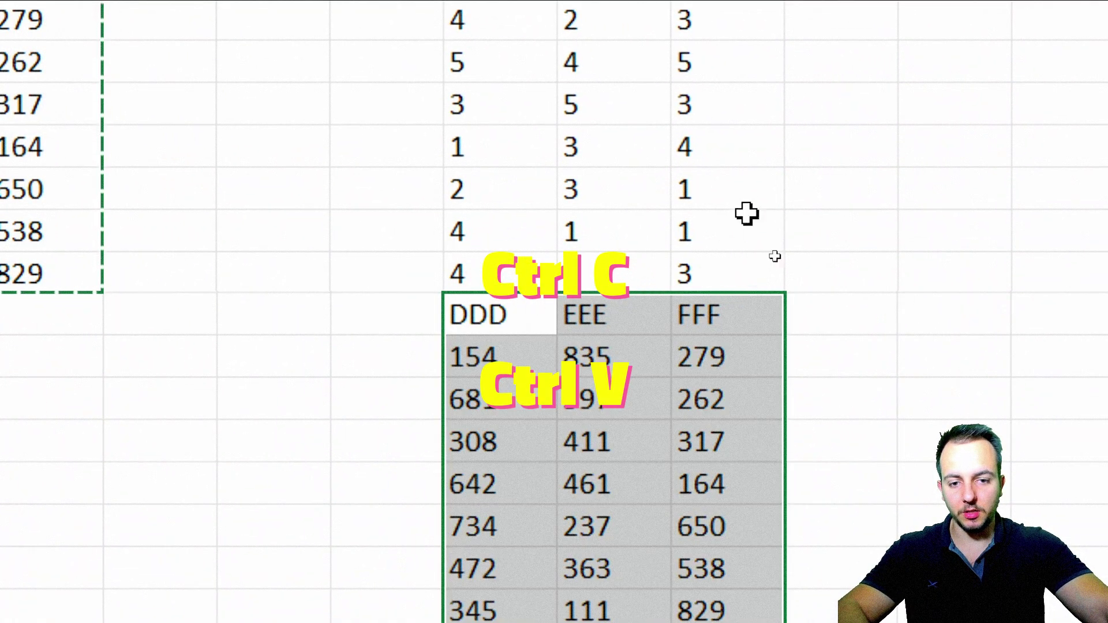
click(455, 119)
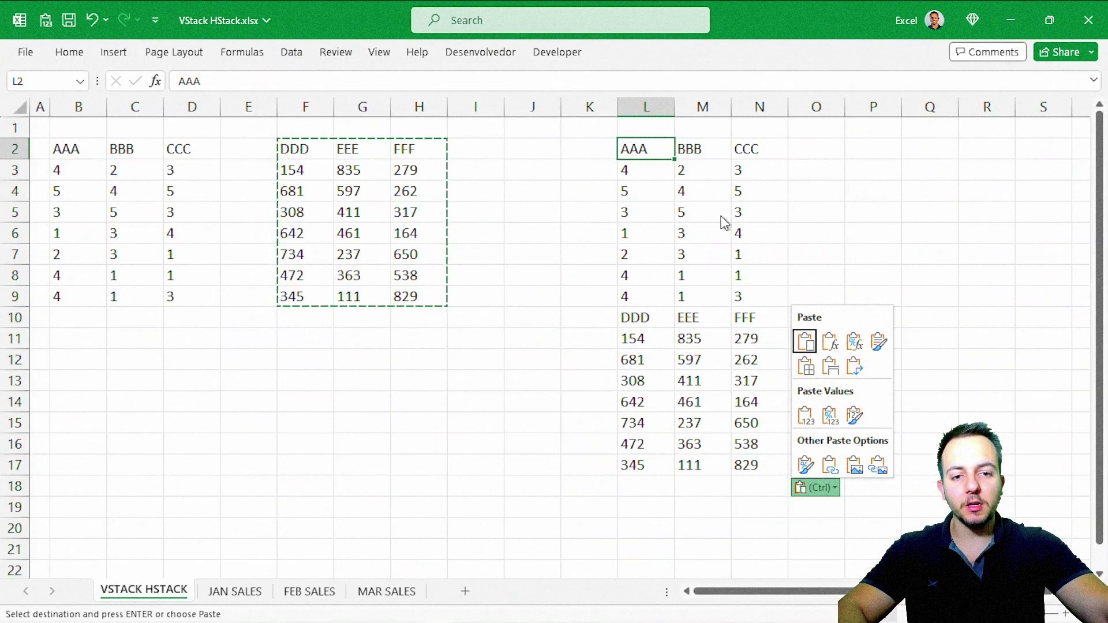
key(Escape)
click(545, 242)
key(Escape)
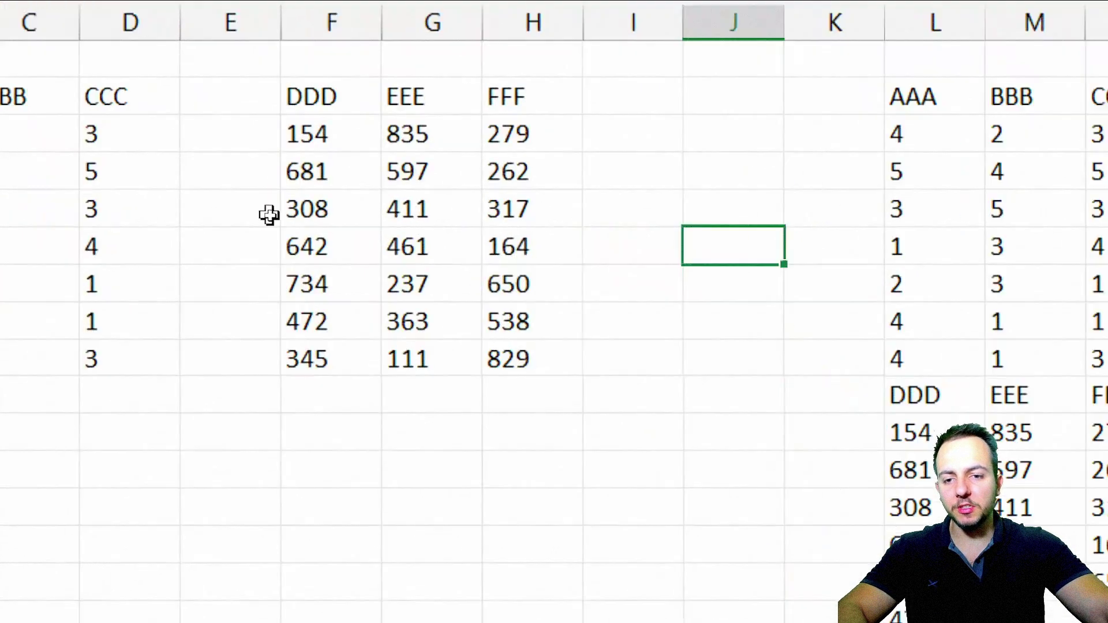
Step: Clear source cell G5 to check whether the pasted copy in M13 updates, and undo the deletion
drag(327, 178, 569, 290)
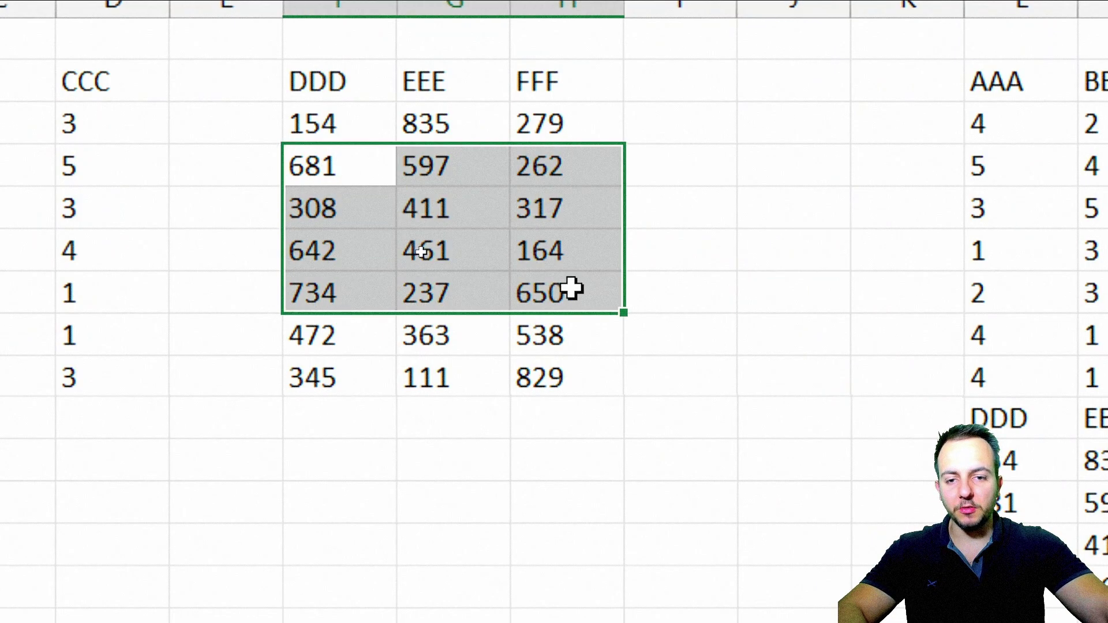
click(371, 217)
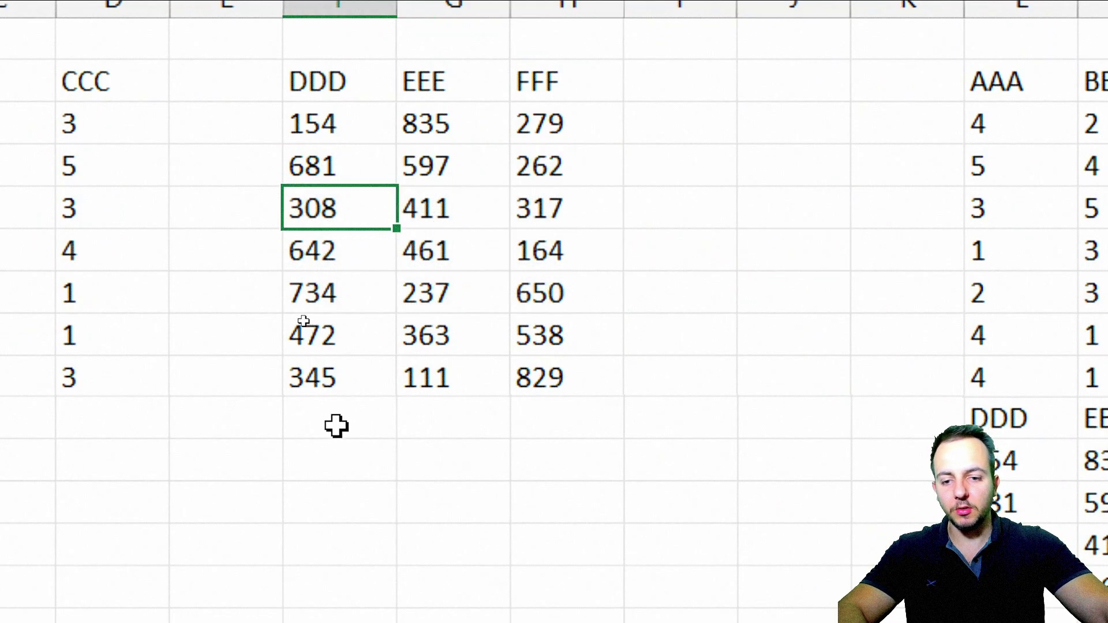
drag(337, 426, 572, 425)
click(465, 208)
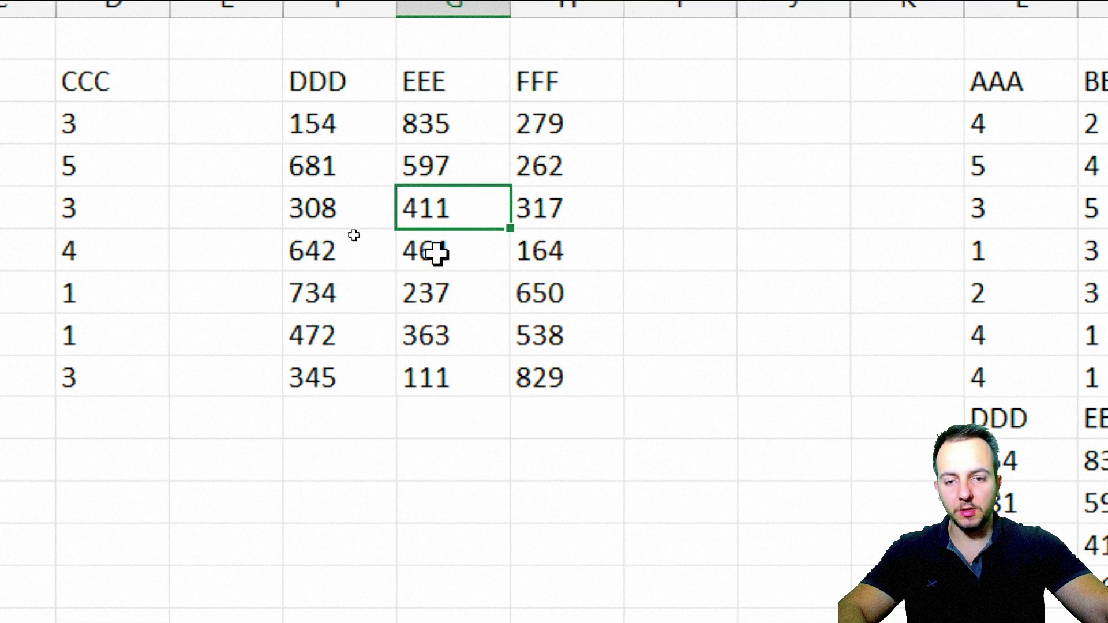
key(Delete)
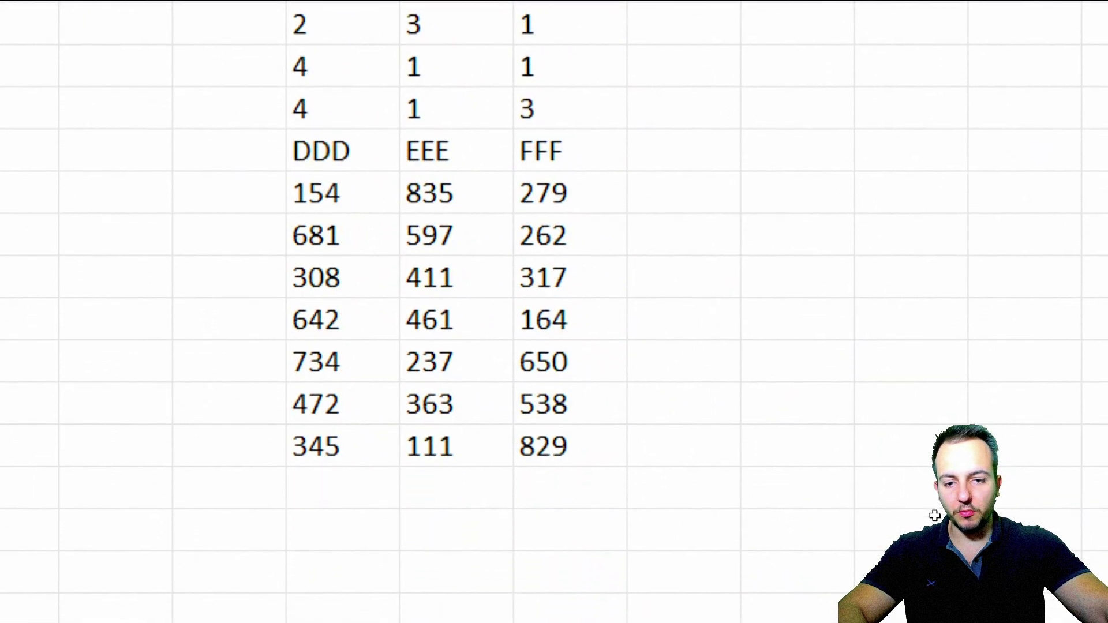
click(452, 418)
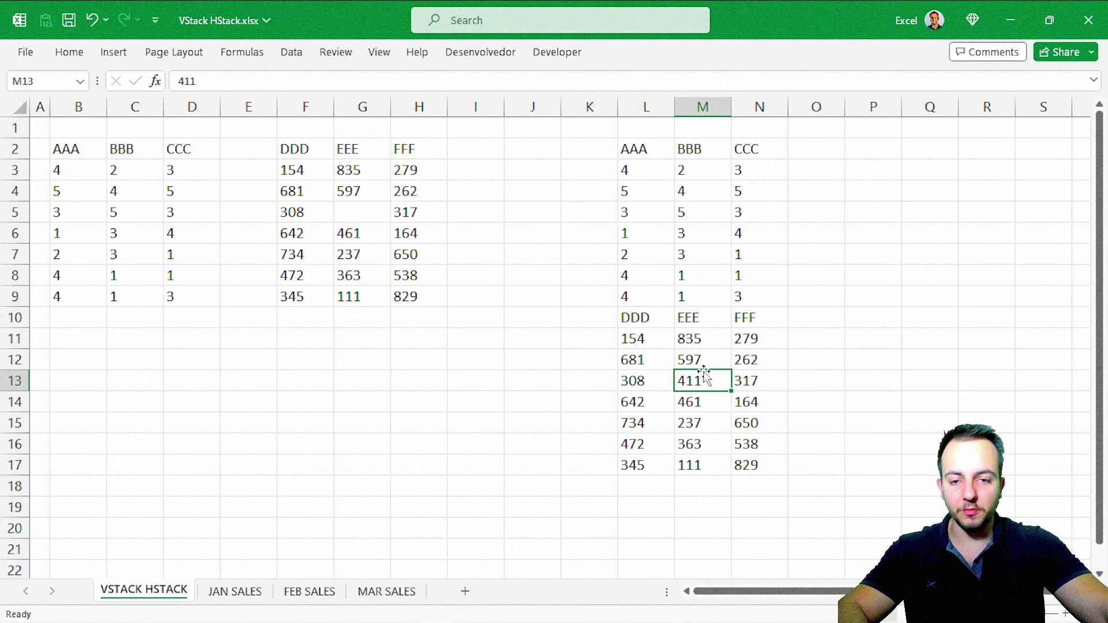
key(ctrl+z)
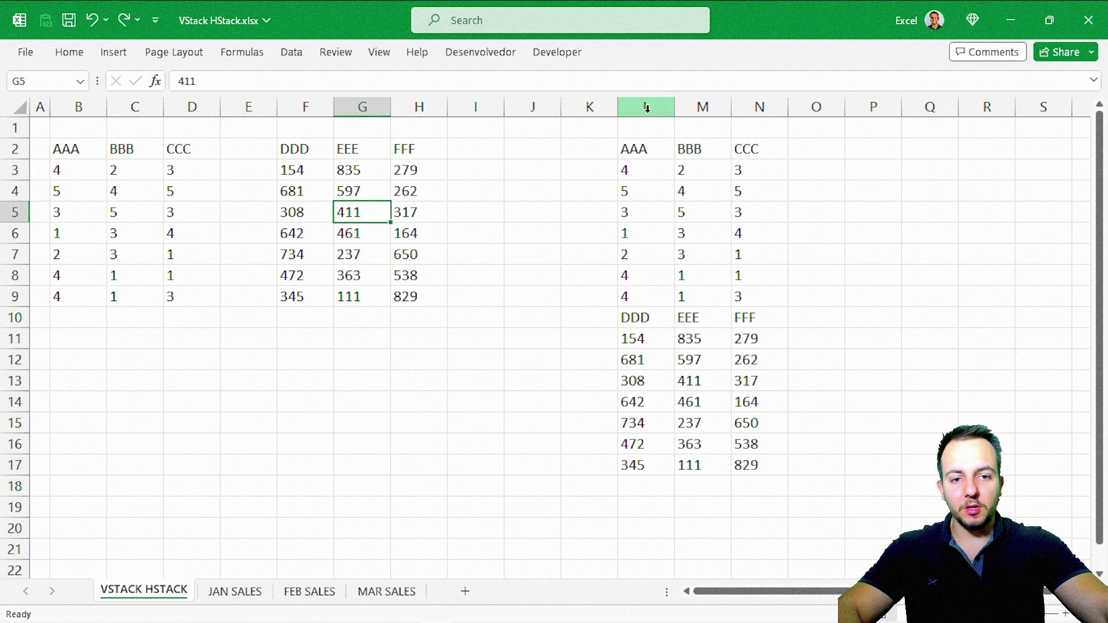
Step: Clear the manually pasted data from columns L to N
drag(647, 107, 748, 101)
key(Delete)
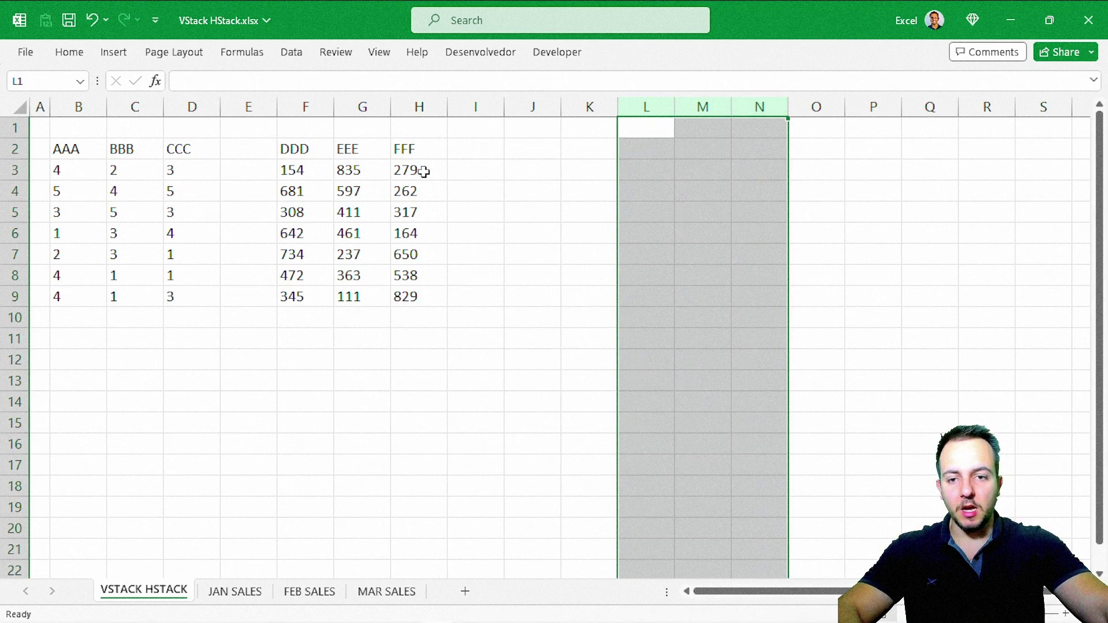
click(314, 150)
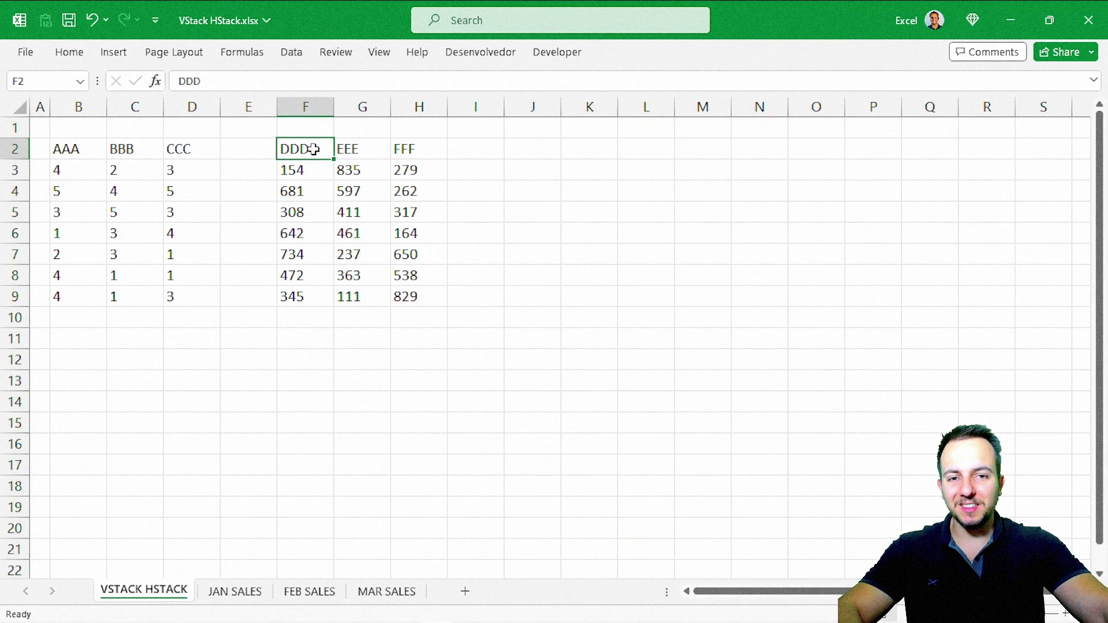
Step: Start a VSTACK formula in cell K2 with the first table, B2:D9, as its first array
click(604, 145)
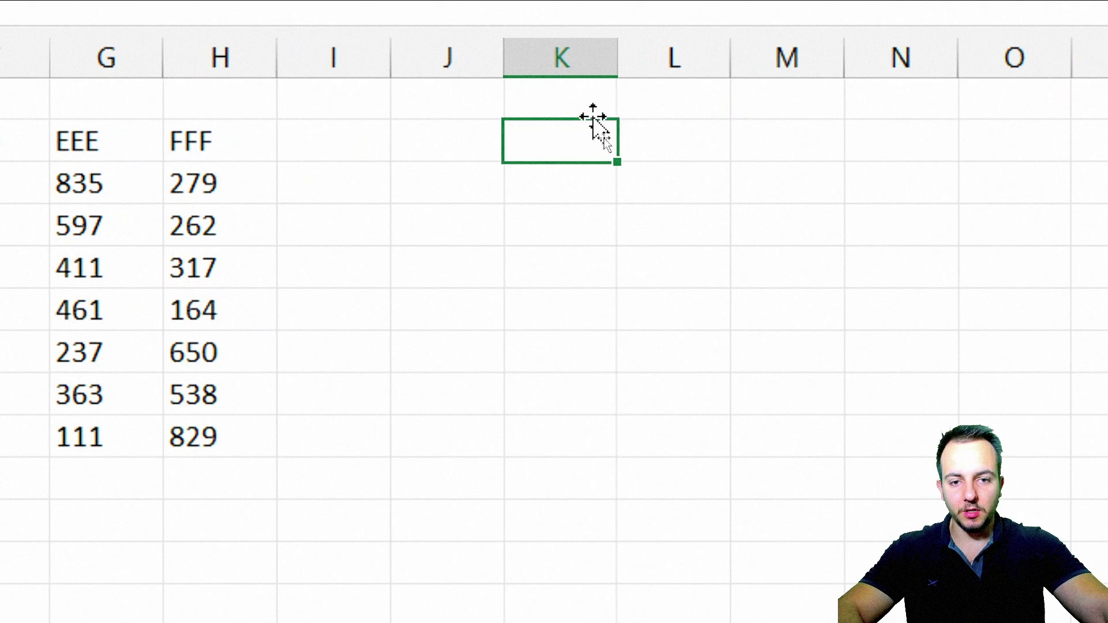
text(=vsta)
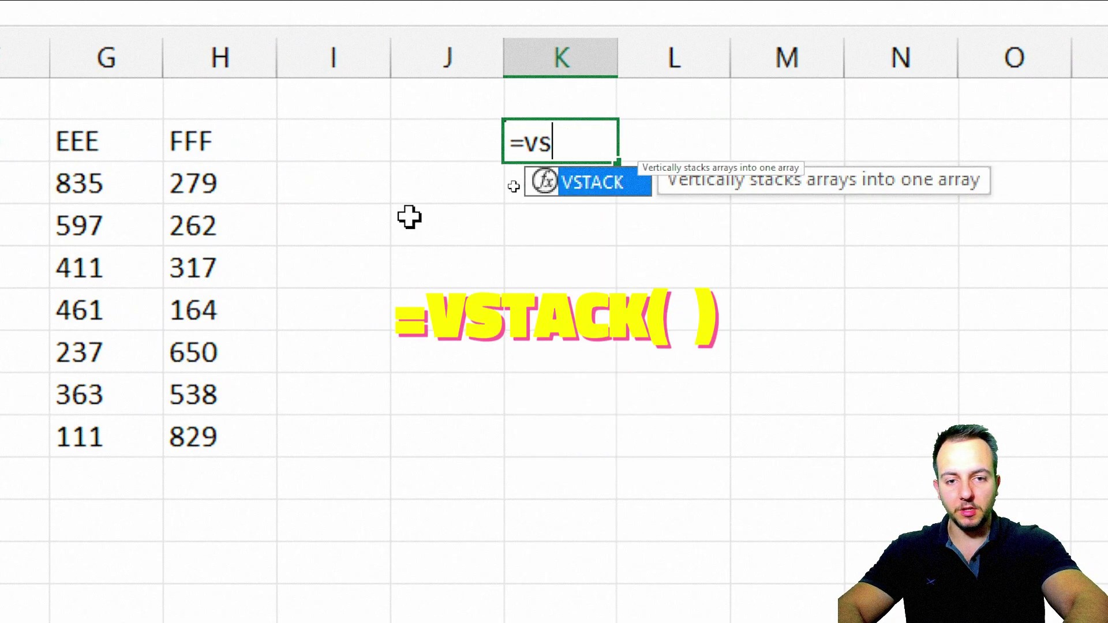
double_click(604, 171)
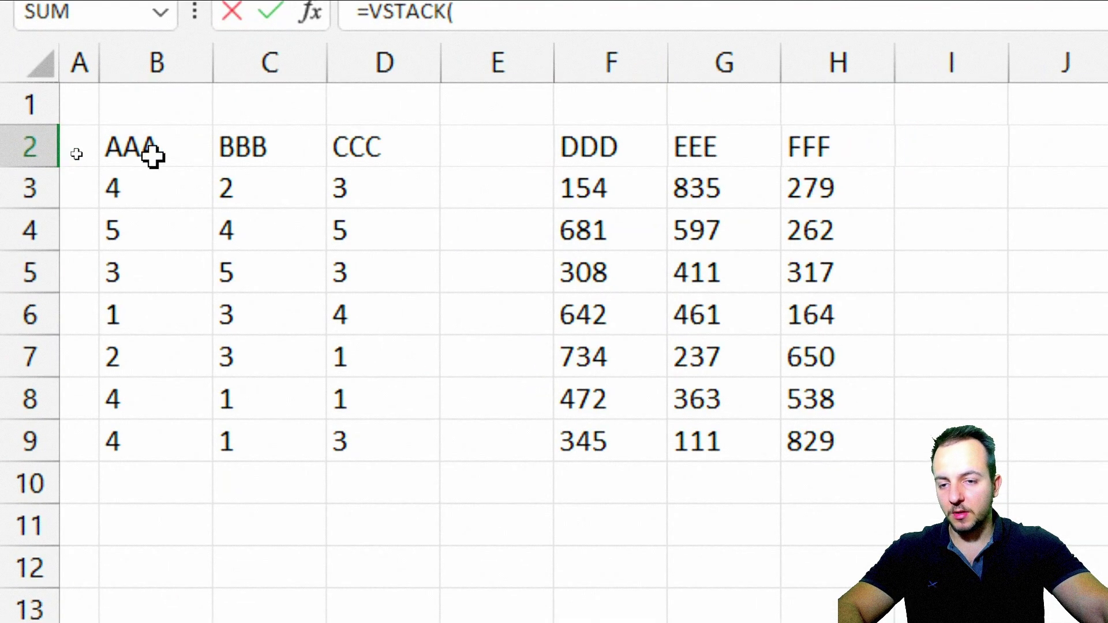
drag(152, 156, 369, 421)
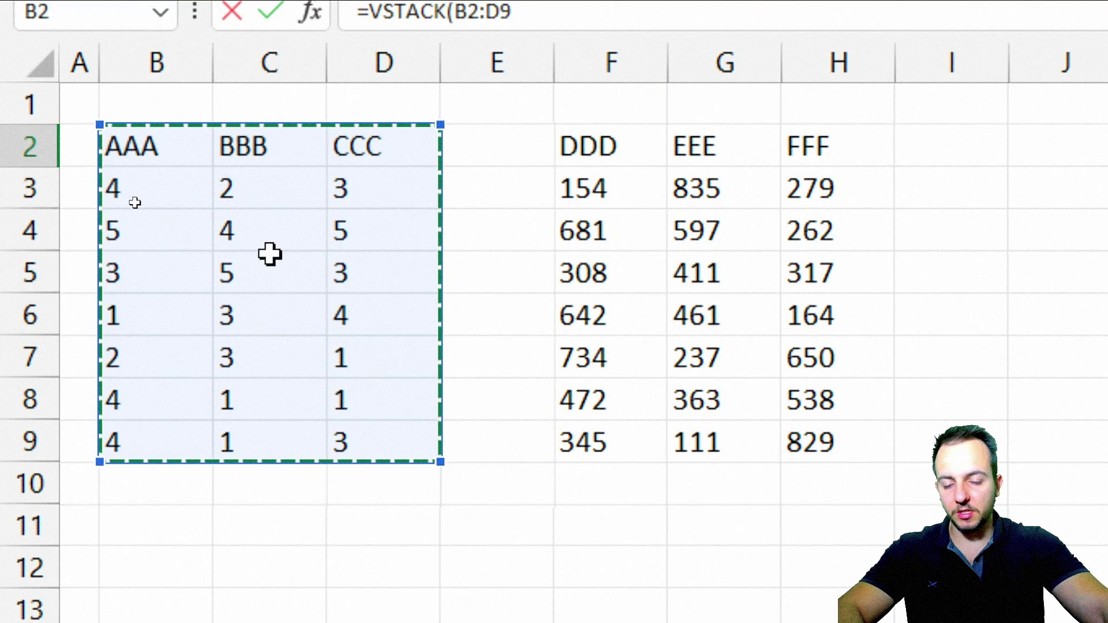
drag(178, 149, 388, 436)
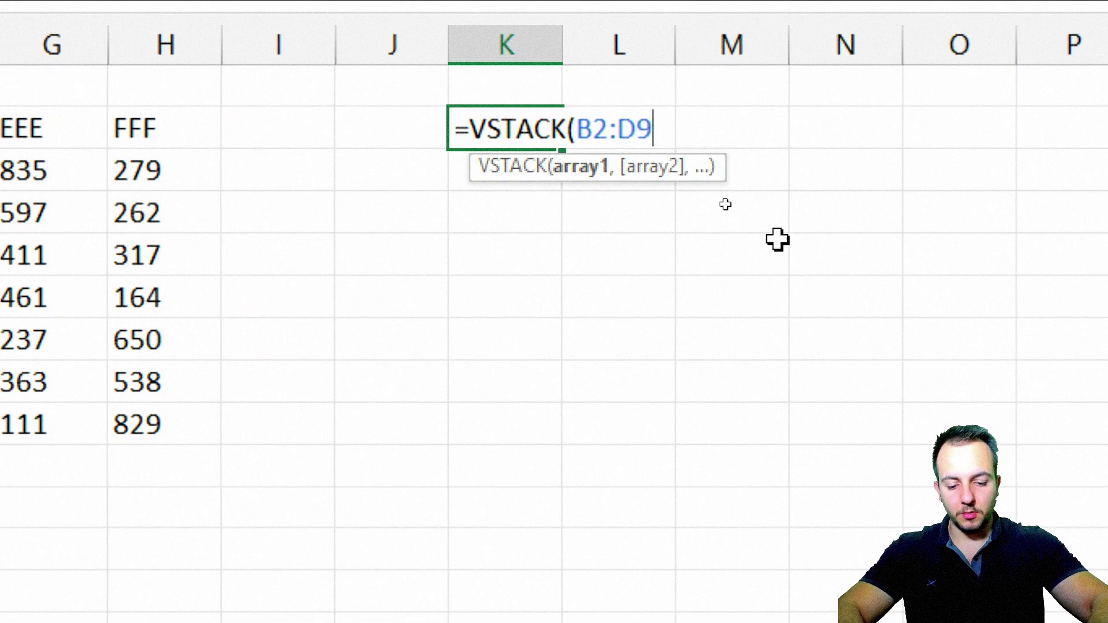
Step: Add F2:H9 as the second array and complete the formula as =VSTACK(B2:D9,F2:H9)
text(,)
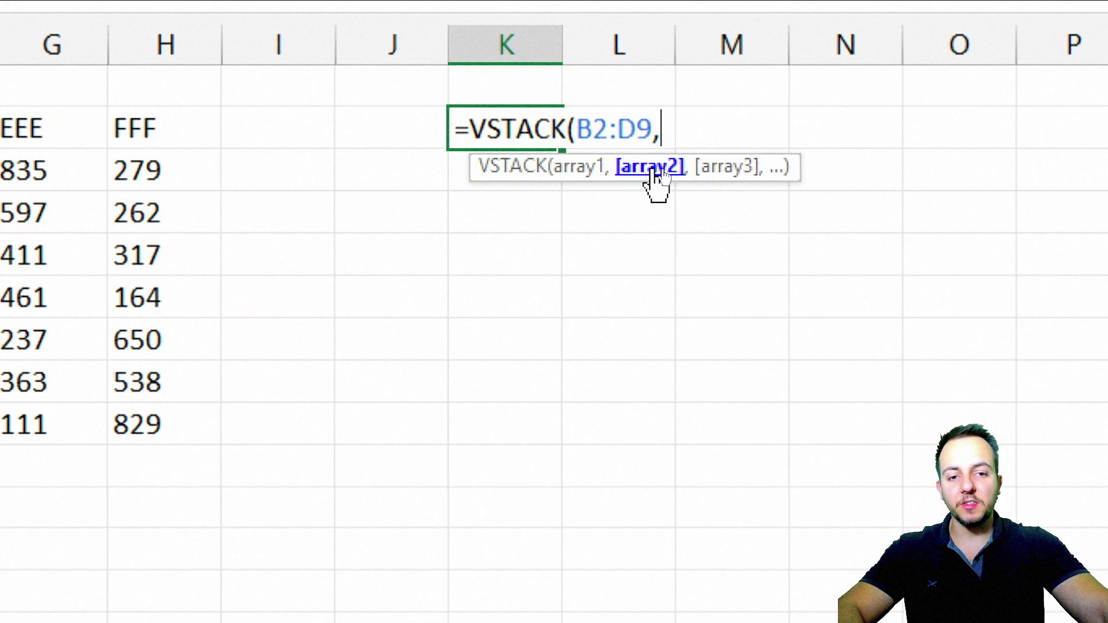
click(284, 142)
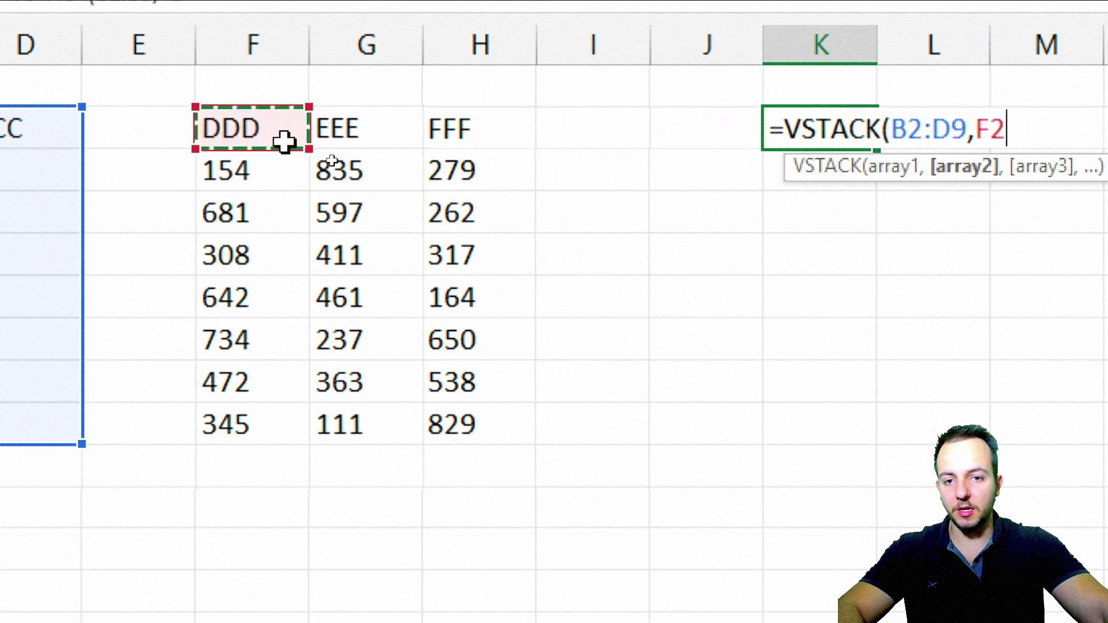
drag(284, 142, 497, 417)
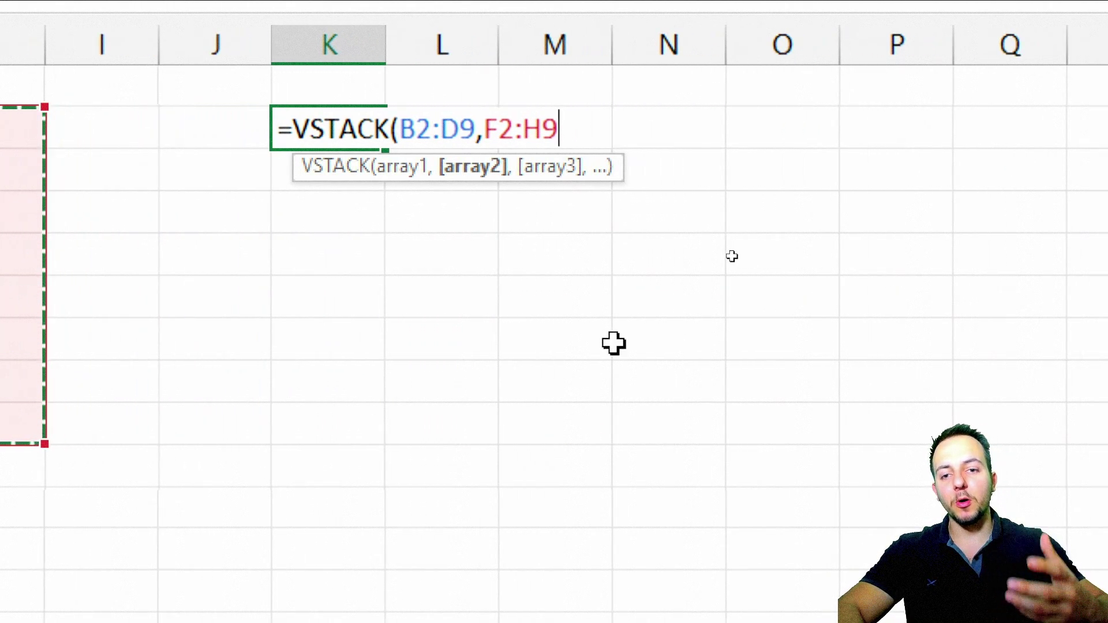
text(,)
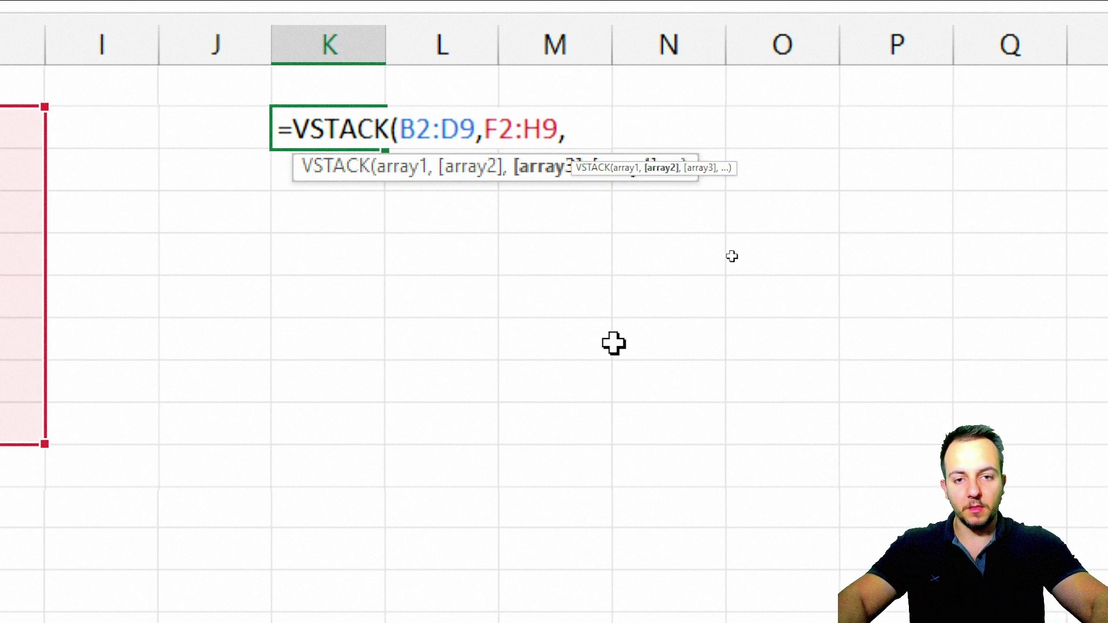
key(BackSpace)
text())
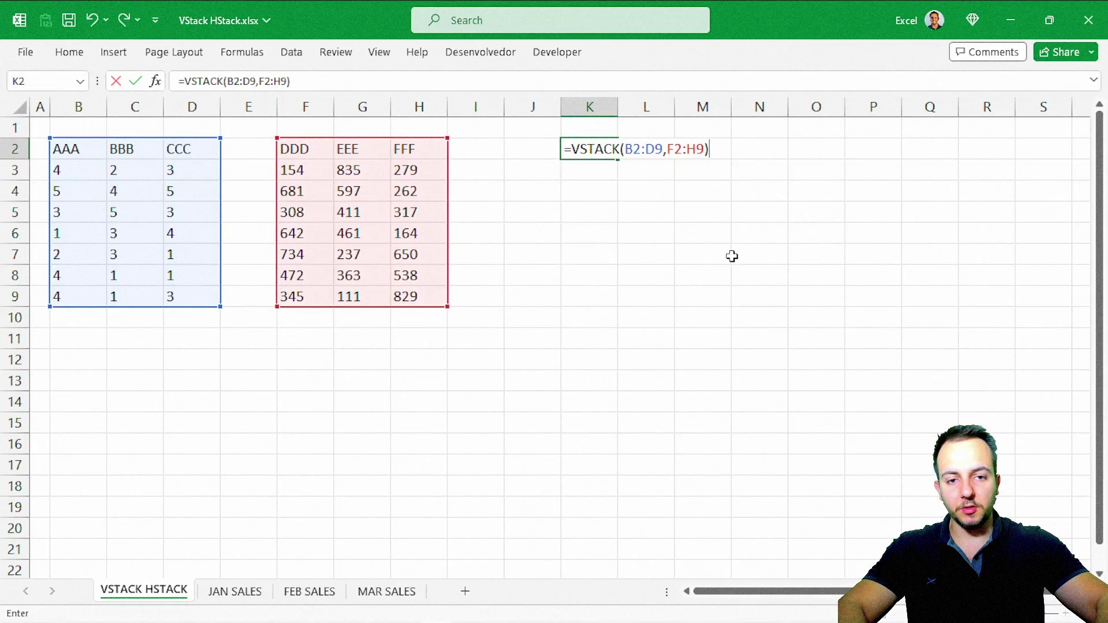
key(Return)
click(840, 229)
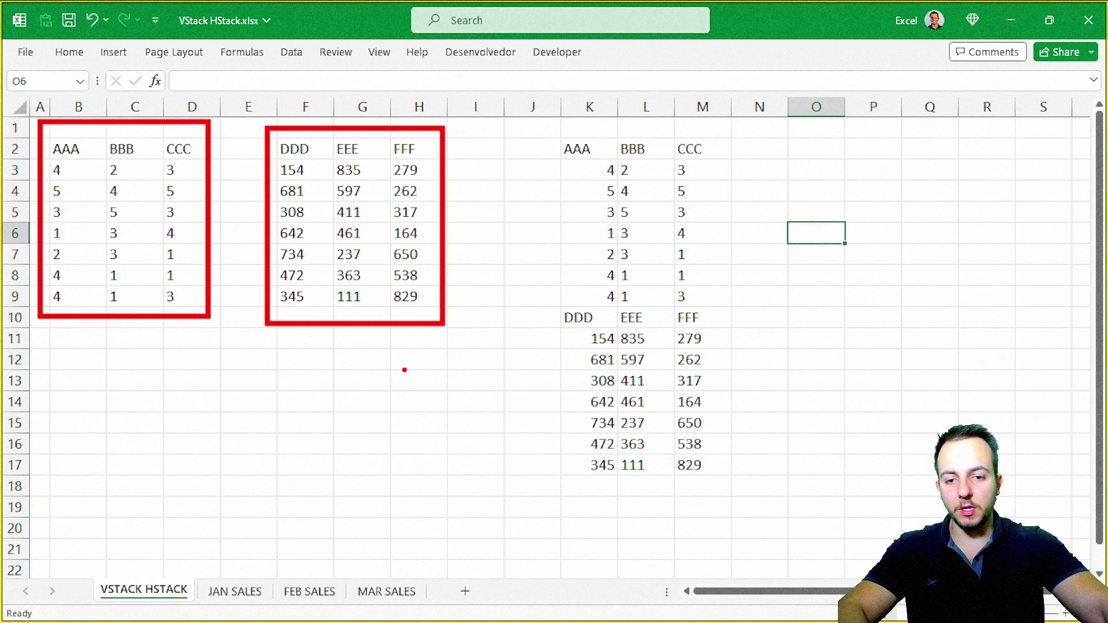
drag(405, 370, 510, 348)
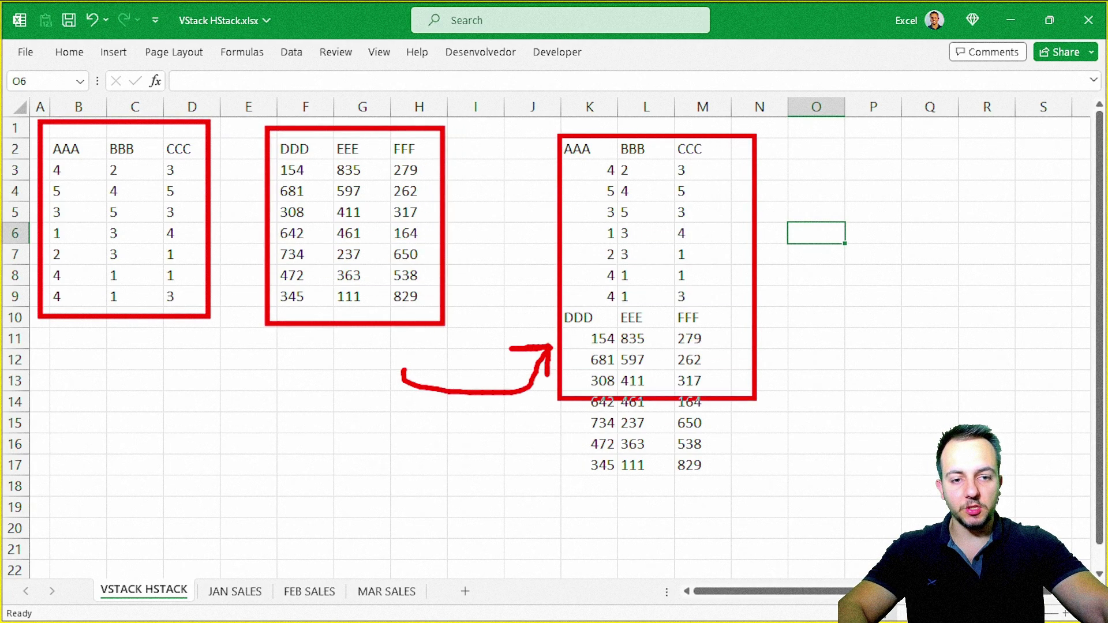
drag(777, 217, 886, 146)
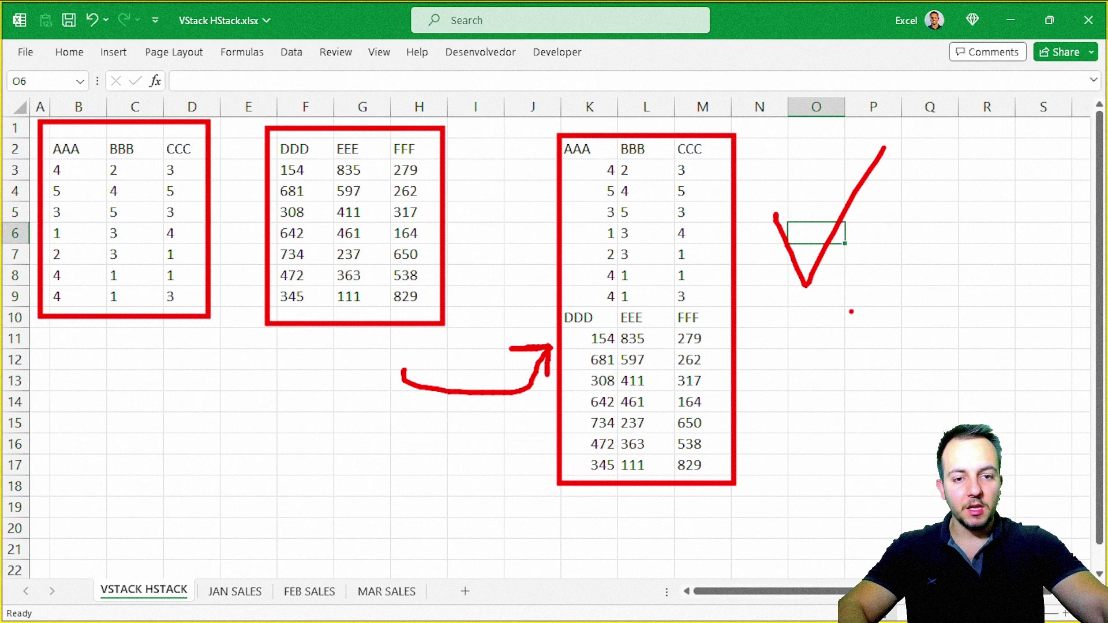
drag(752, 470, 753, 130)
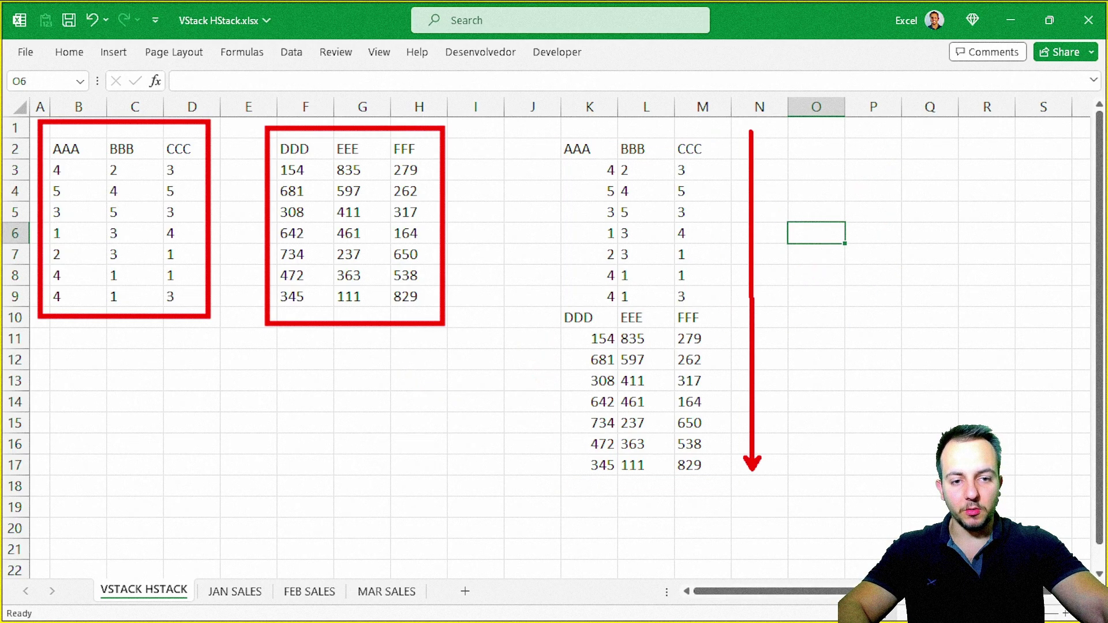
key(Escape)
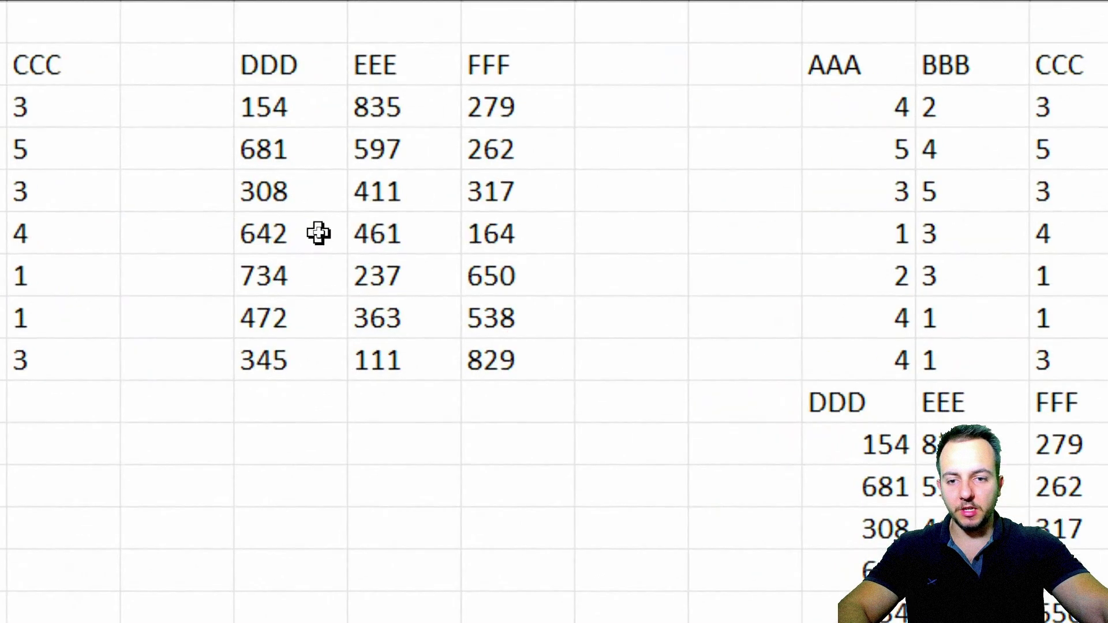
Step: Highlight cell L13 in the stacked result with a yellow fill
click(382, 187)
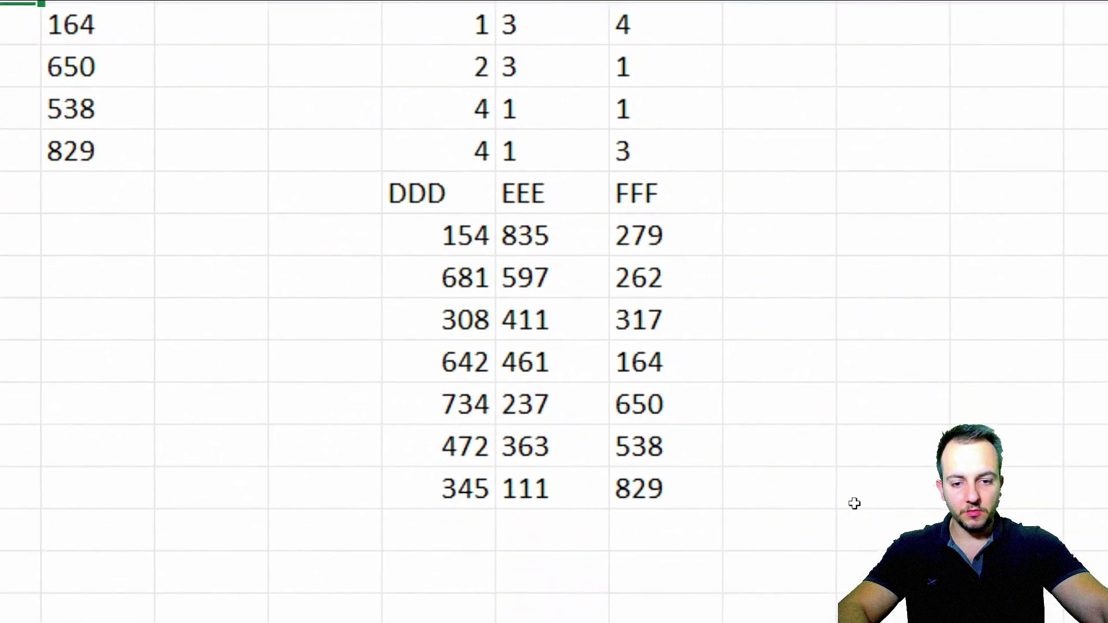
right_click(540, 276)
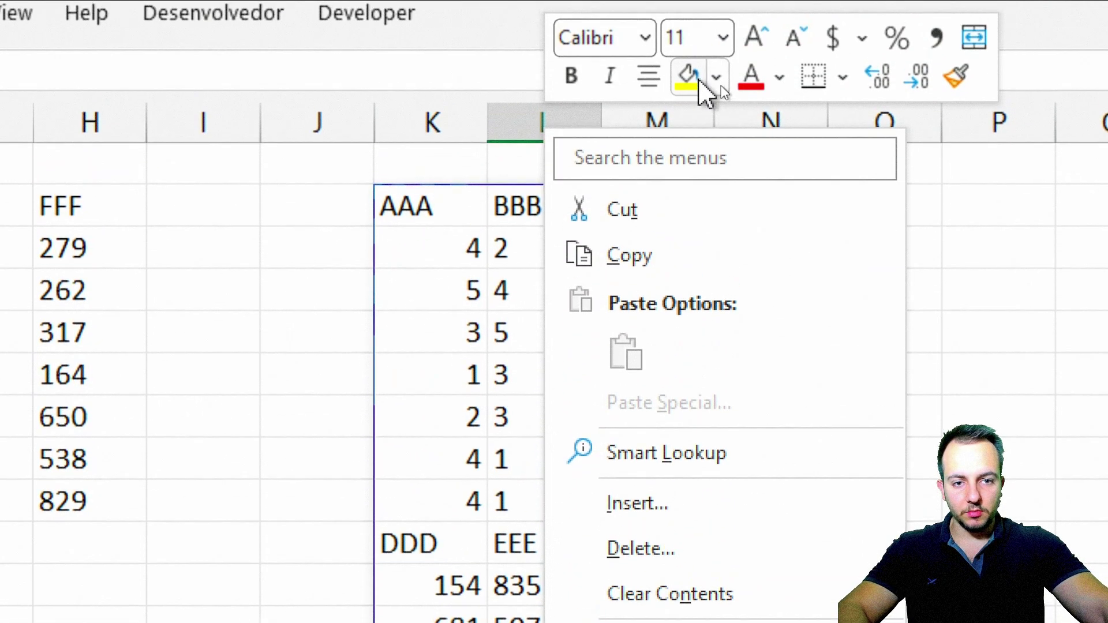
click(699, 77)
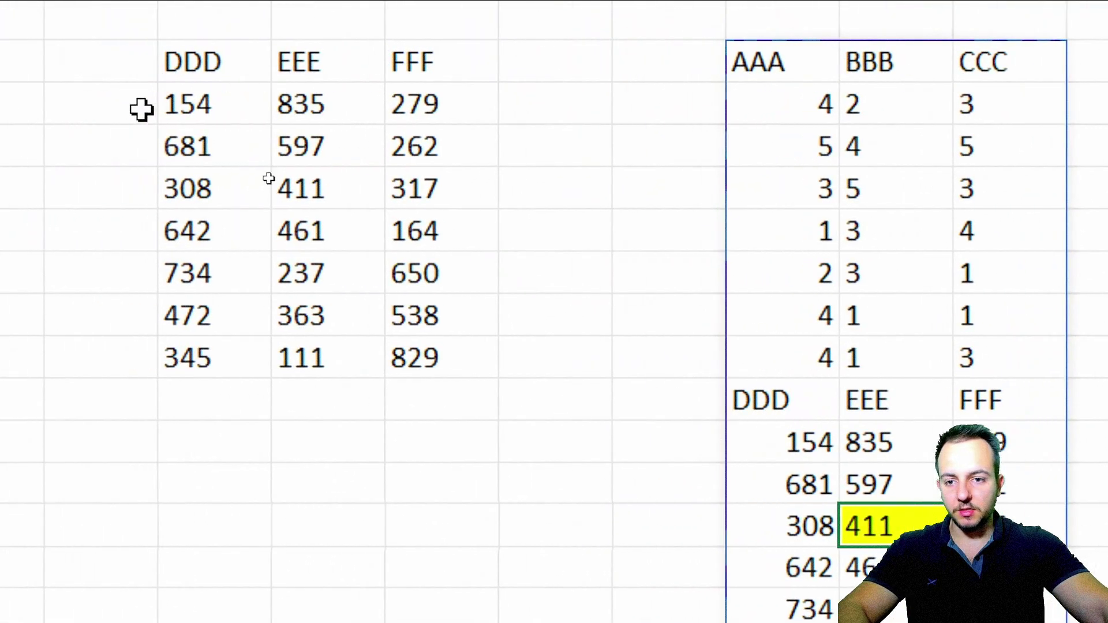
Step: Enter JP in source cell G5 to test whether the stack updates, and undo both the entry and L13's yellow fill
click(337, 201)
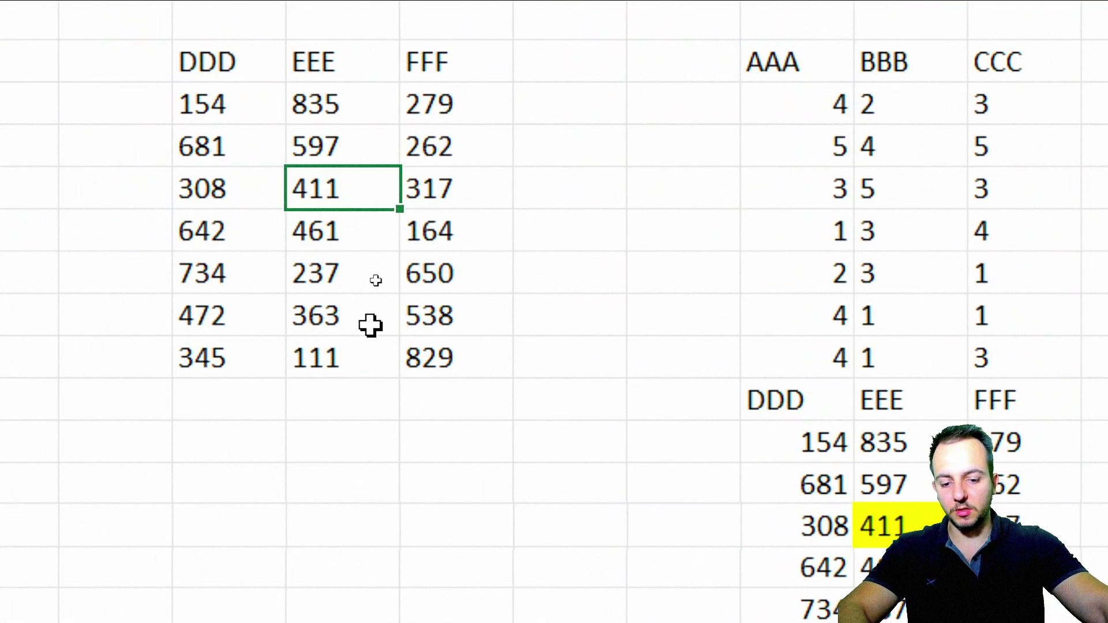
text(JP)
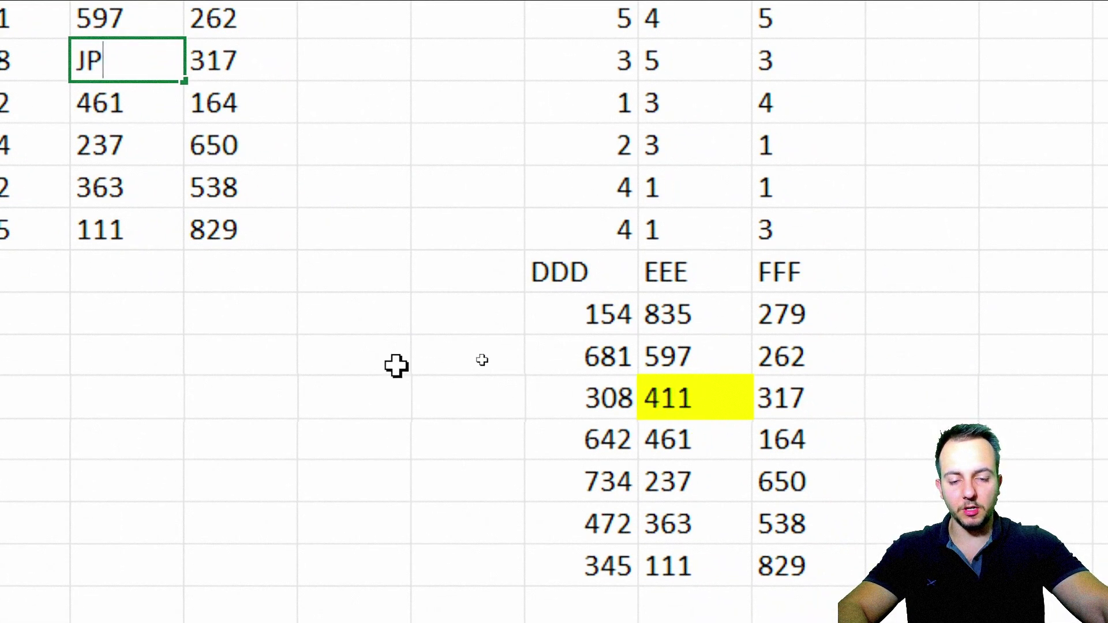
key(Return)
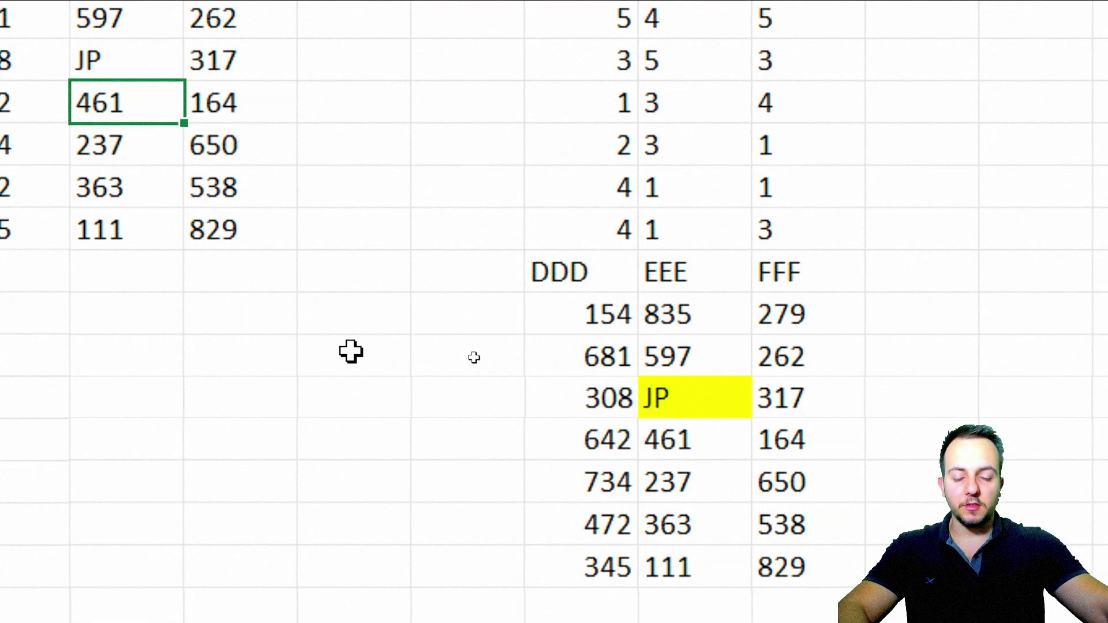
click(593, 361)
drag(630, 378, 707, 420)
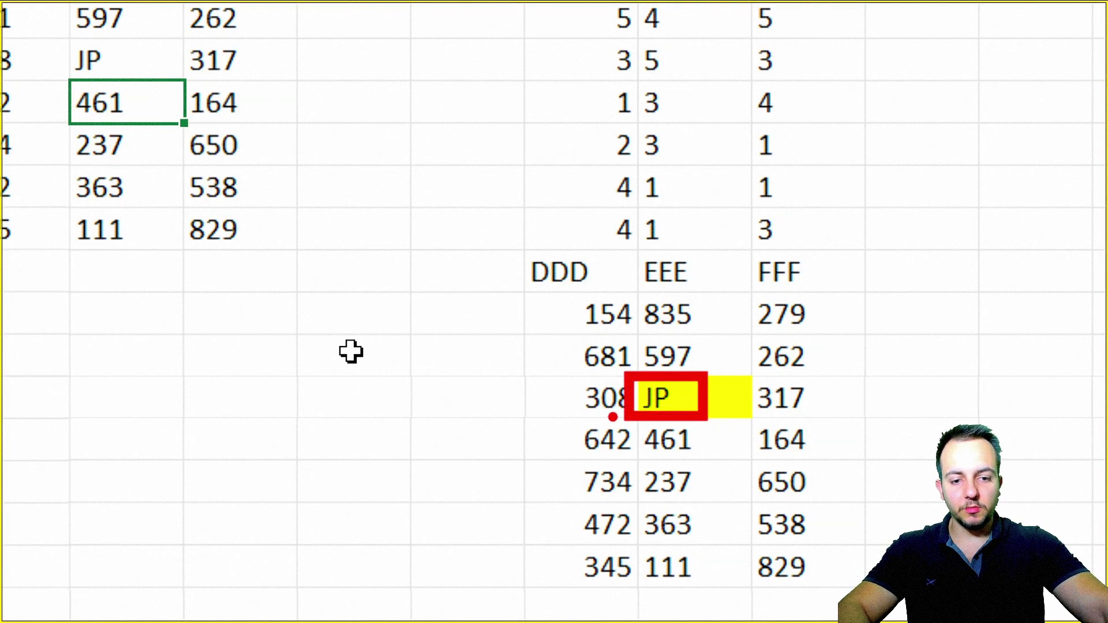
drag(614, 427, 474, 416)
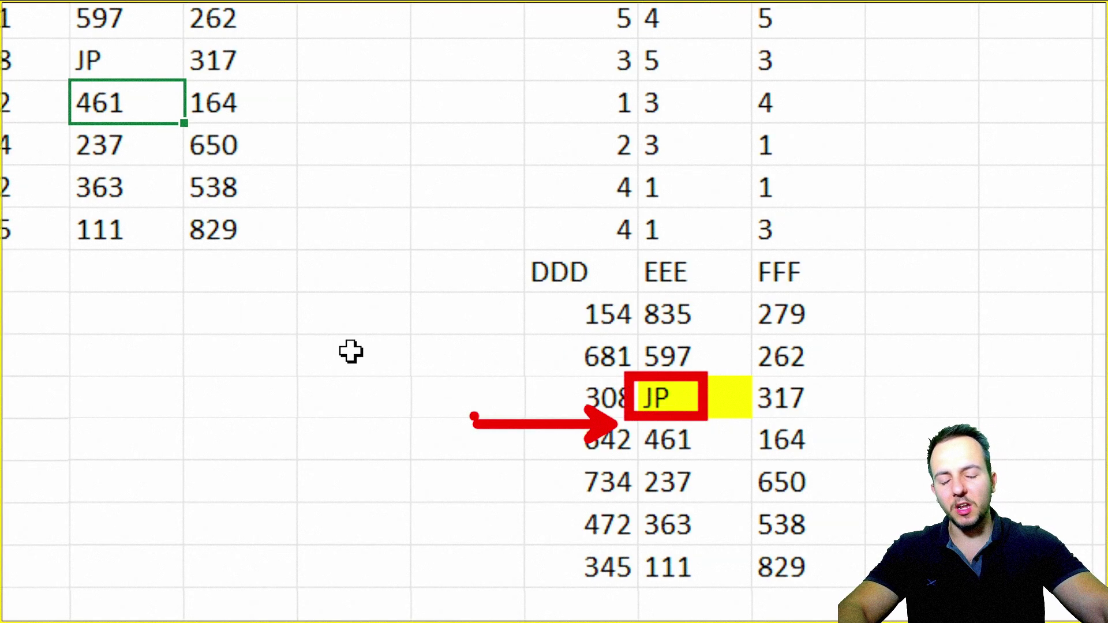
key(Escape)
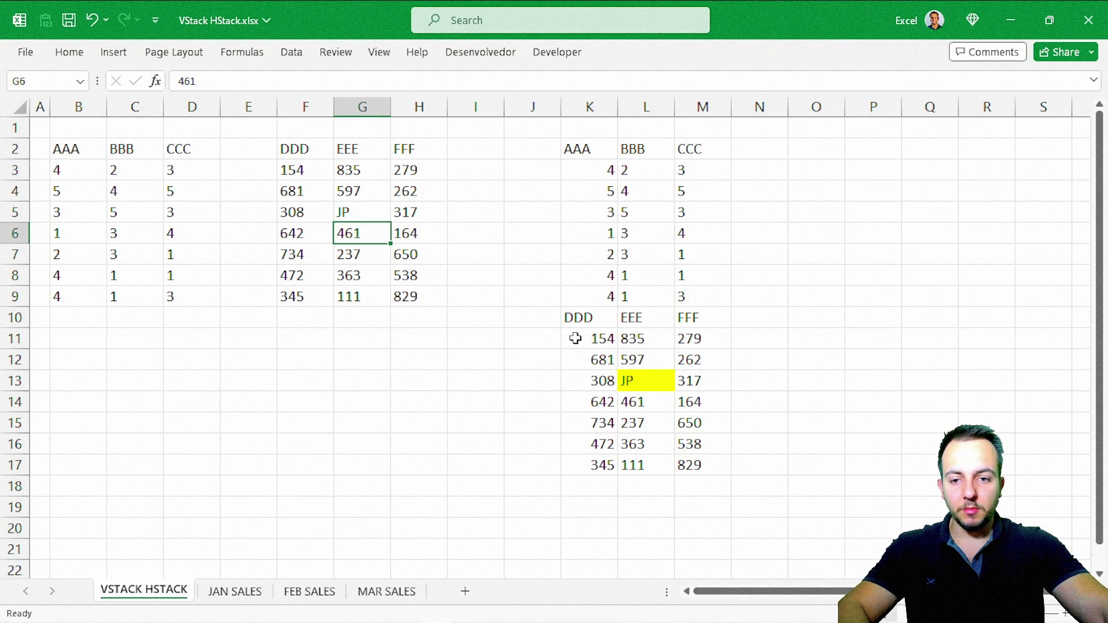
key(ctrl+z)
key(ctrl+z)
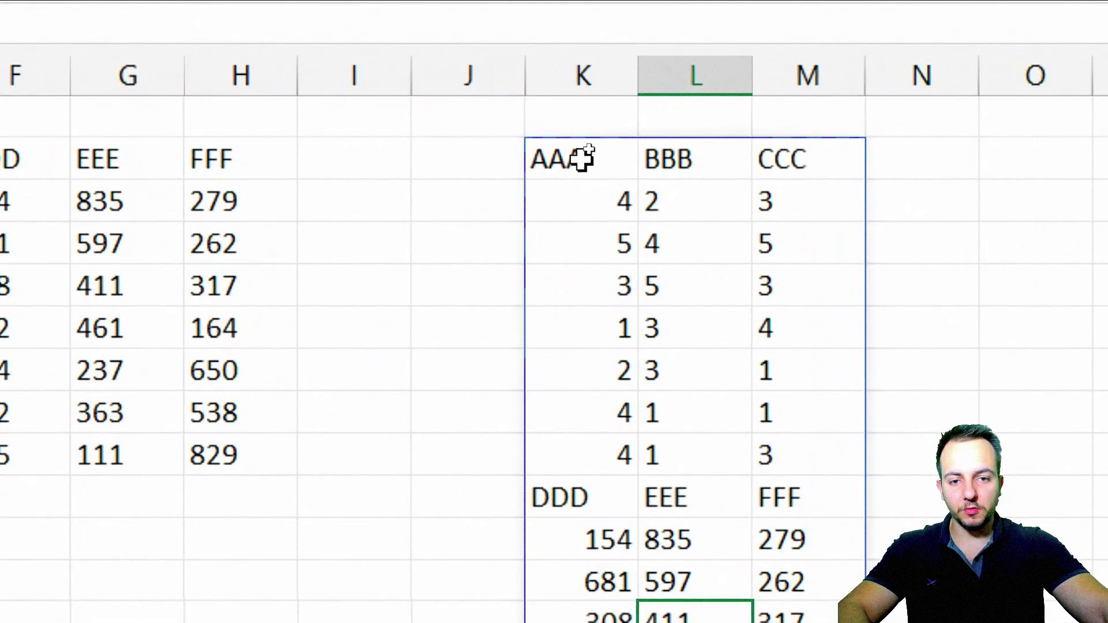
Step: Replace the VSTACK formula in K2 with an HSTACK formula that takes B2:D9 as its first array
click(594, 149)
key(F2)
key(Escape)
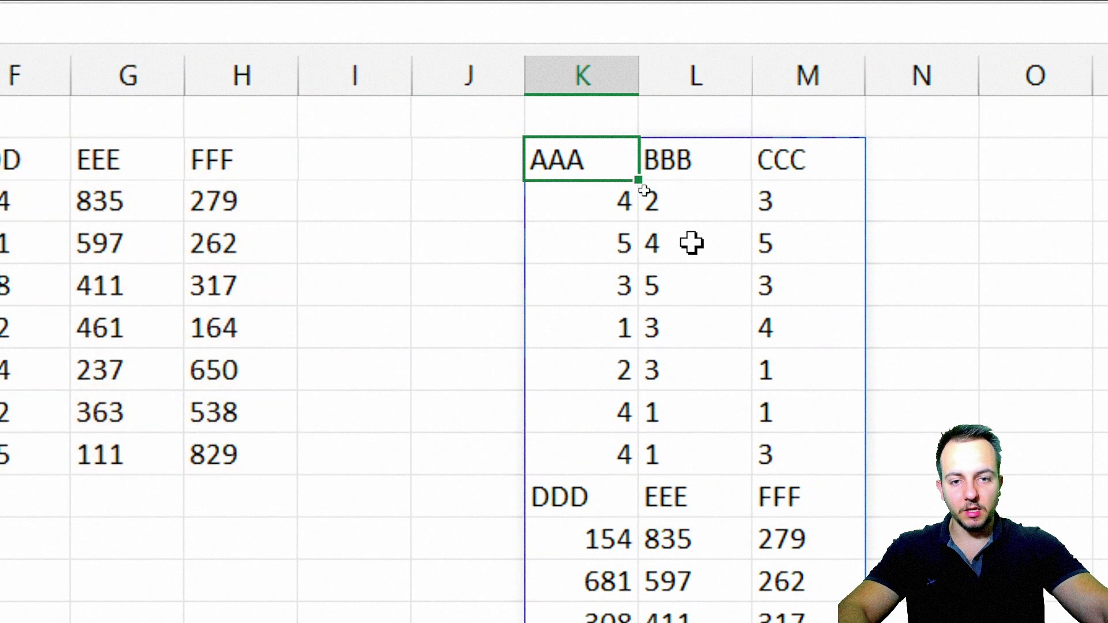
key(Delete)
text(=hs)
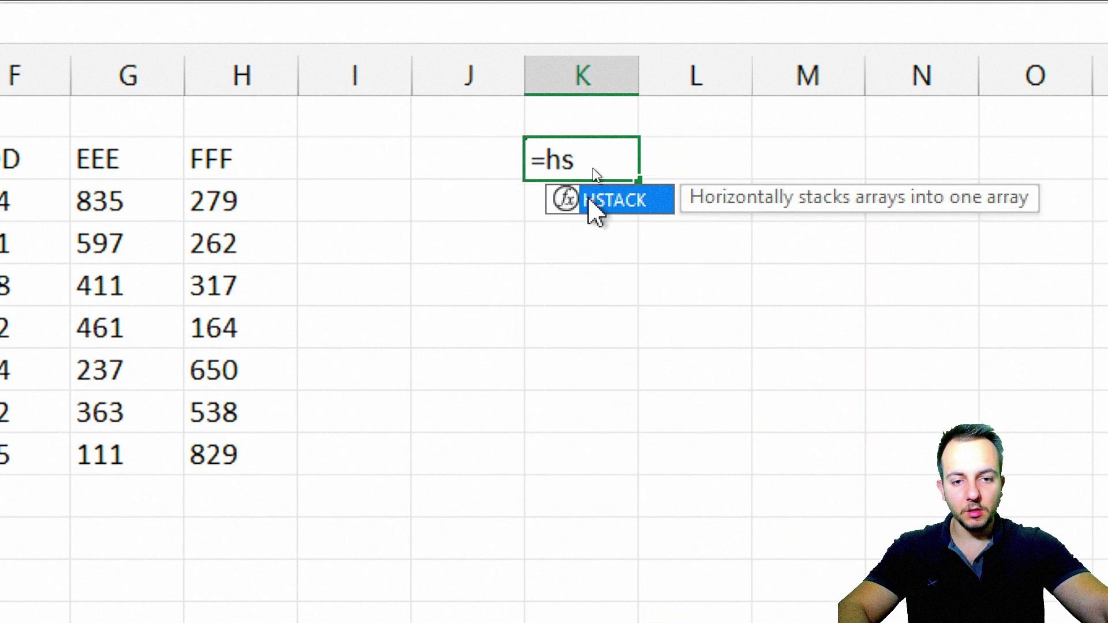
double_click(602, 209)
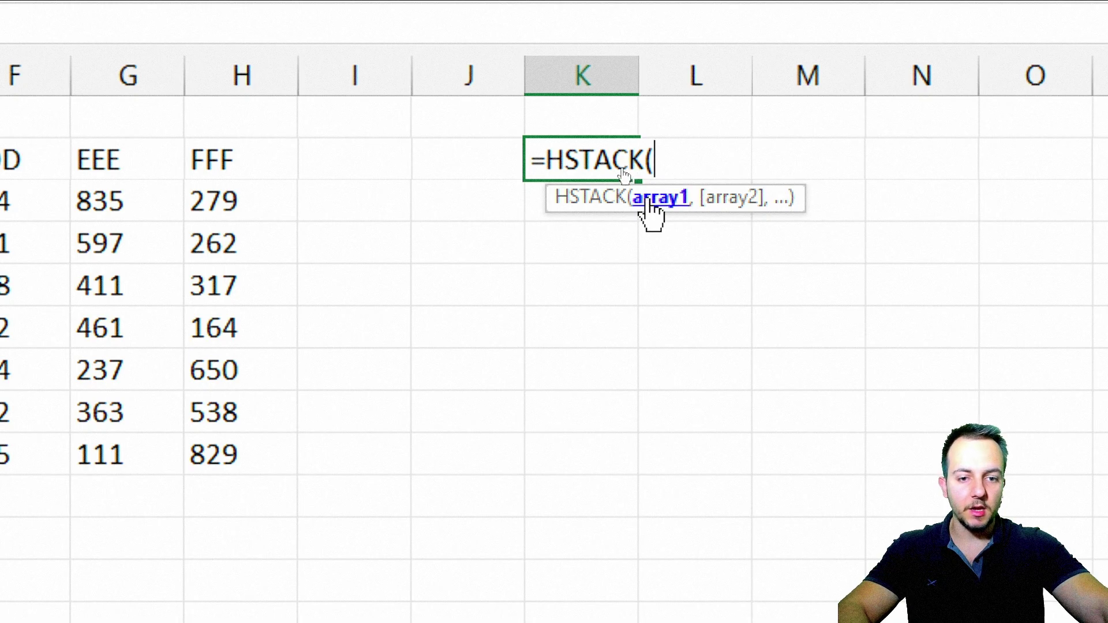
drag(130, 173, 358, 445)
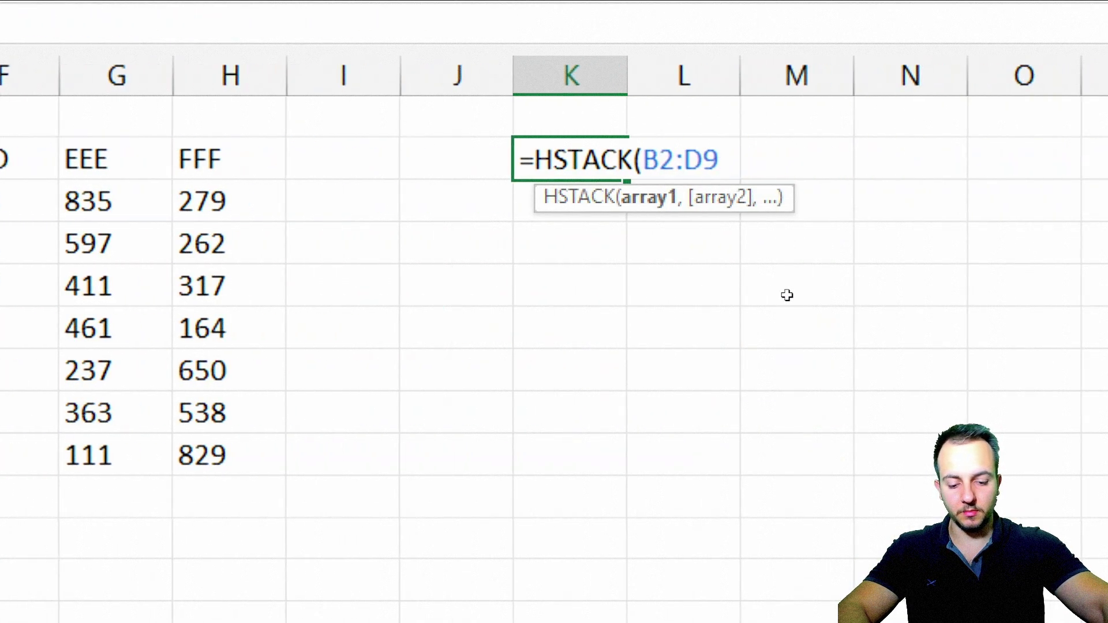
Step: Add F2:H9 as the second array and complete the formula as =HSTACK(B2:D9,F2:H9)
text(,)
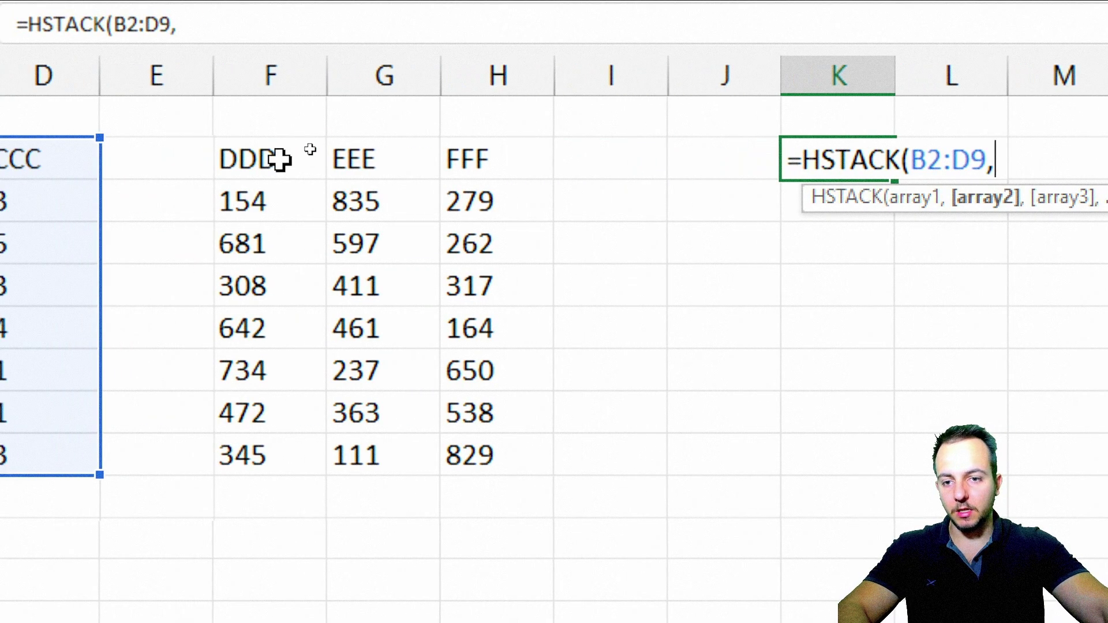
drag(271, 159, 497, 456)
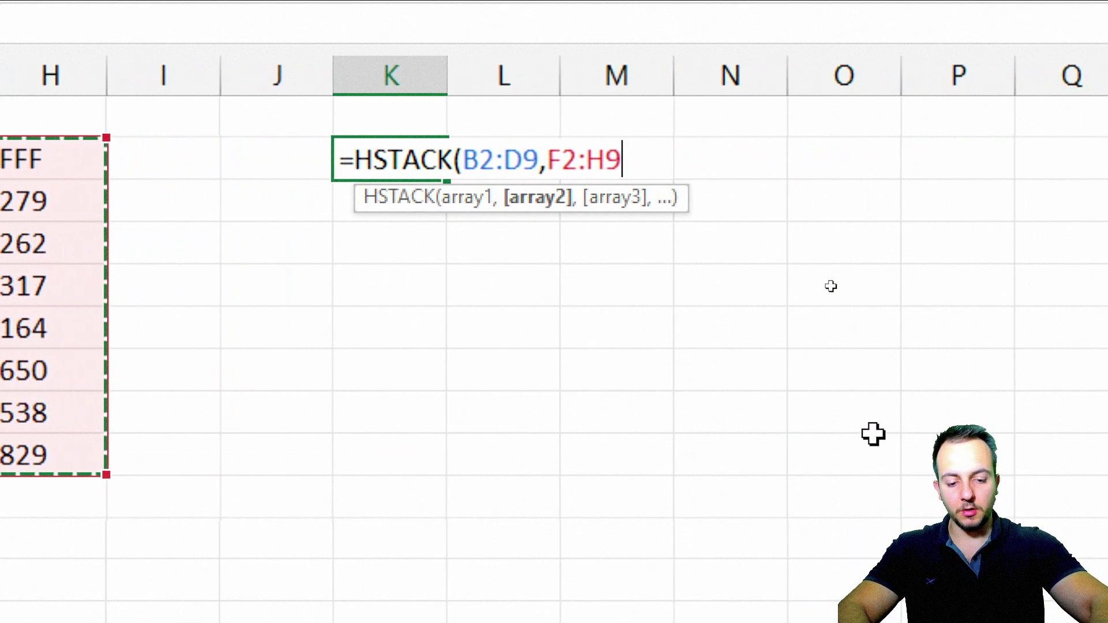
text())
key(Return)
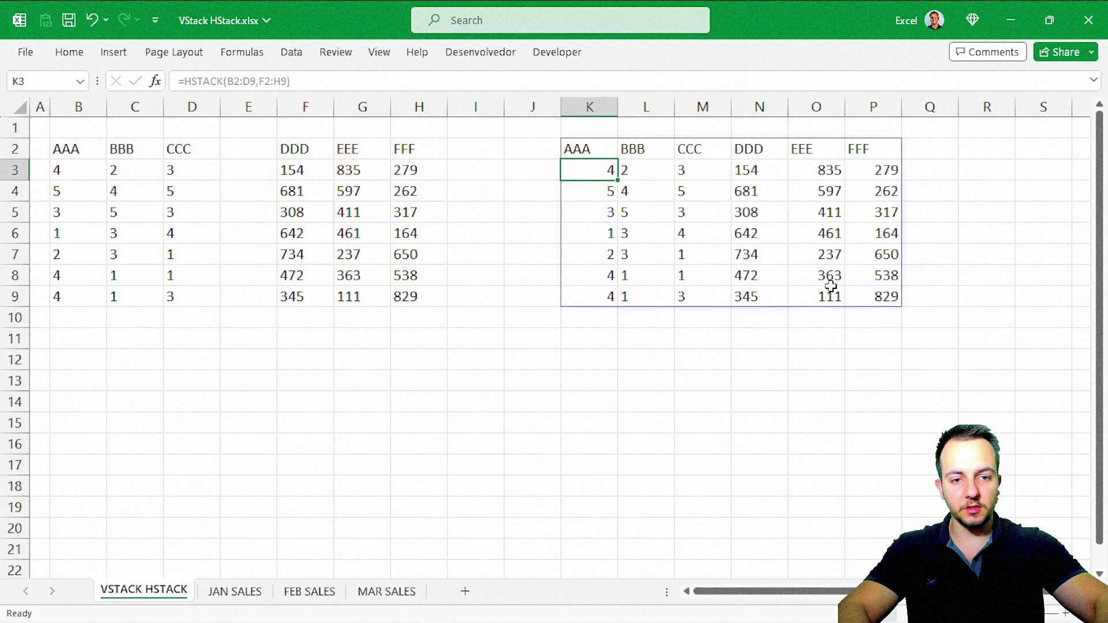
click(664, 381)
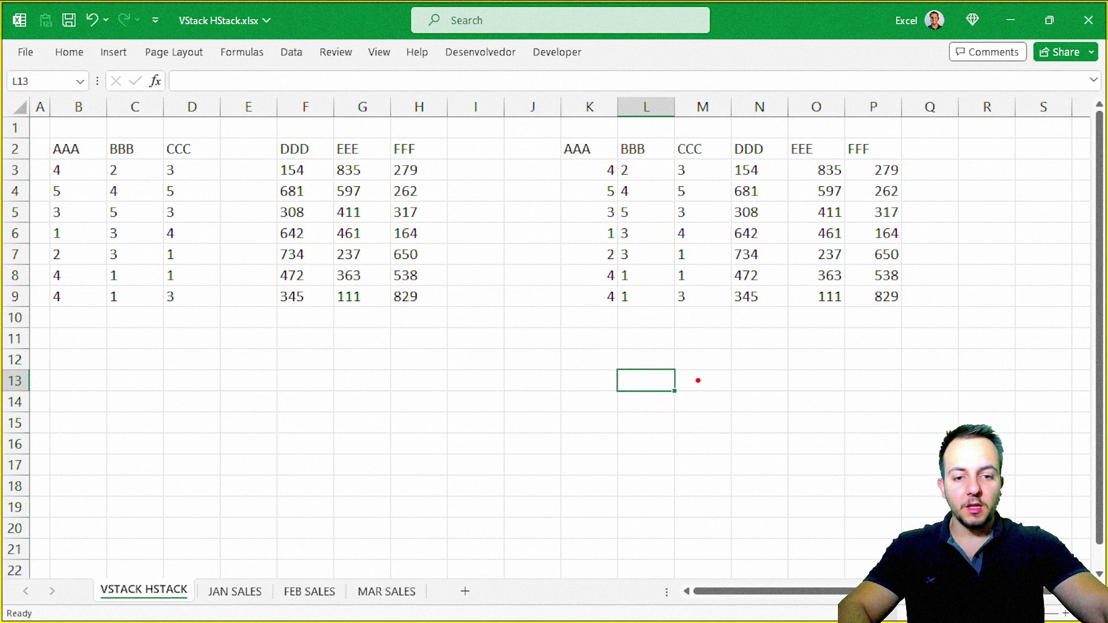
drag(901, 327, 586, 327)
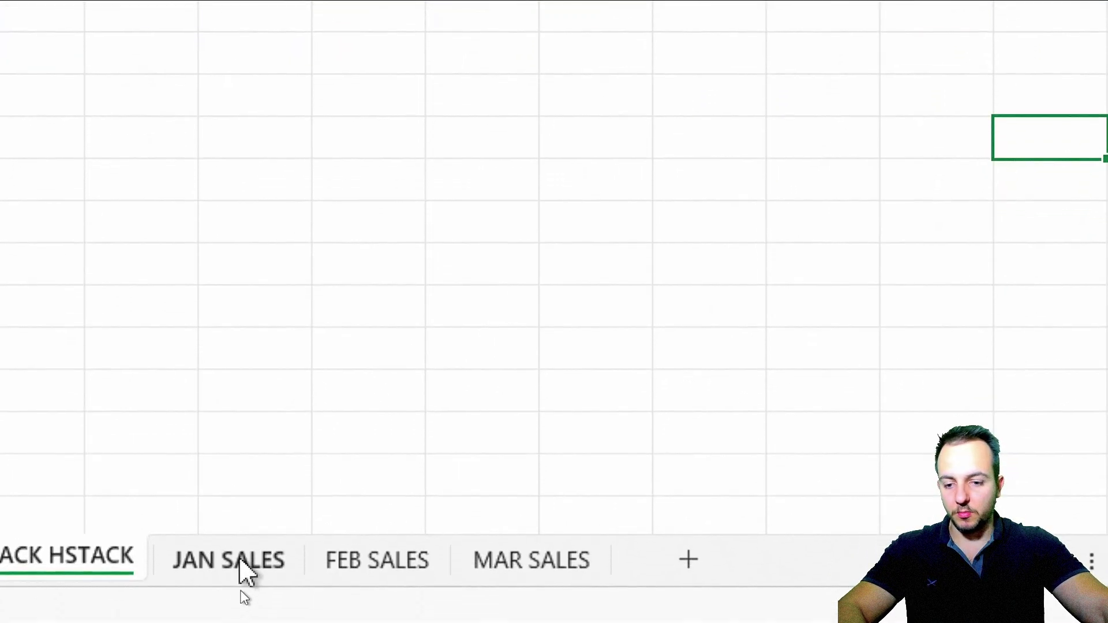
Step: Look through the JAN SALES, FEB SALES and MAR SALES sheets to compare their data
click(260, 572)
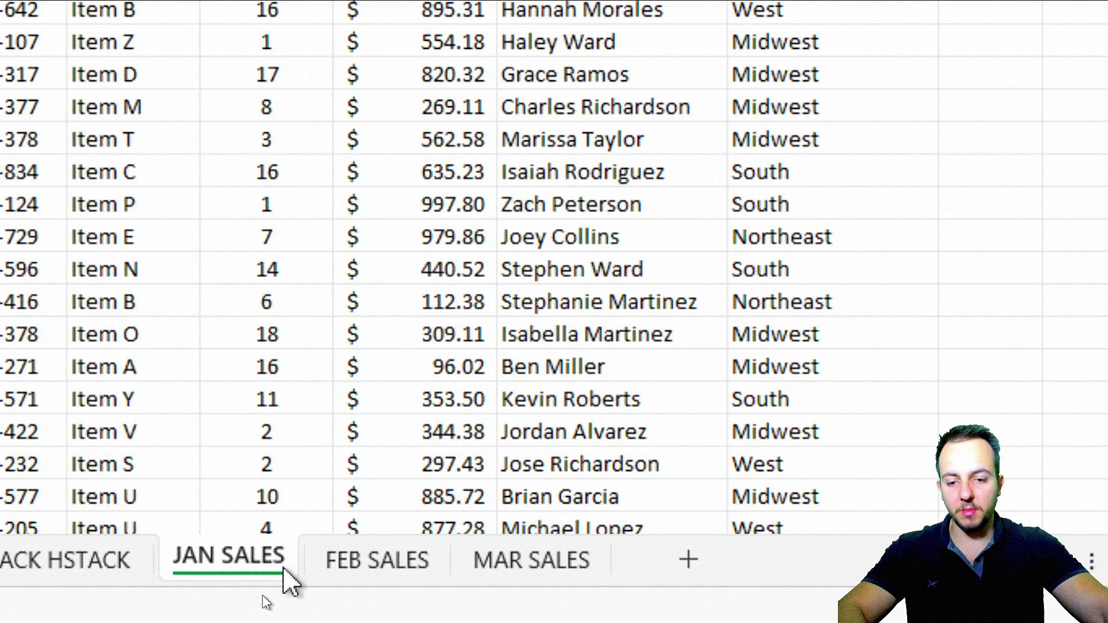
click(367, 572)
click(501, 565)
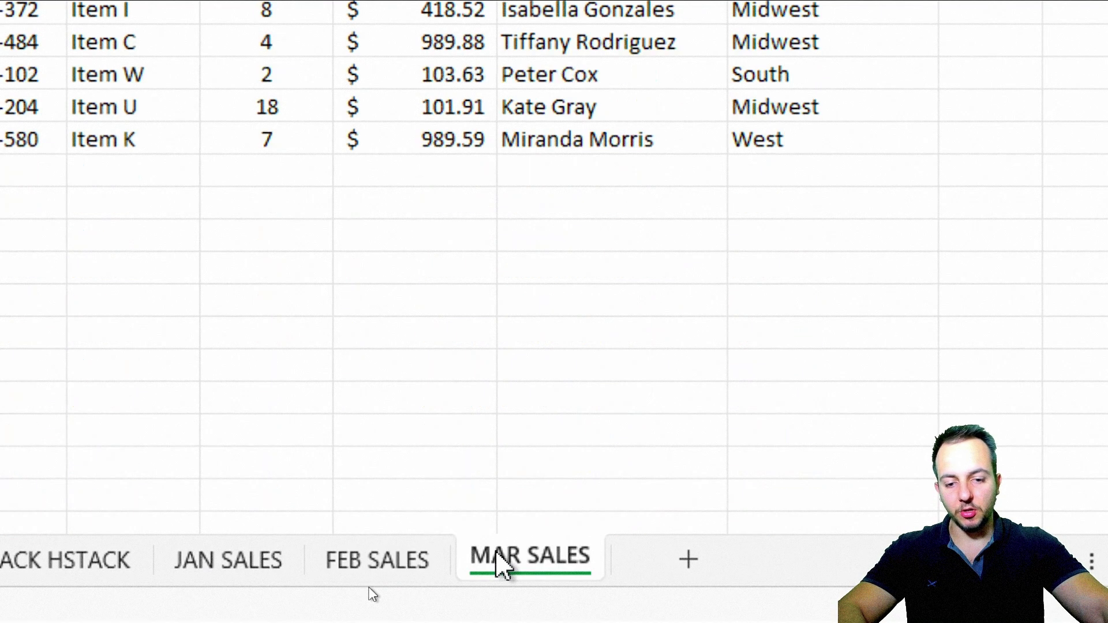
click(379, 563)
click(235, 571)
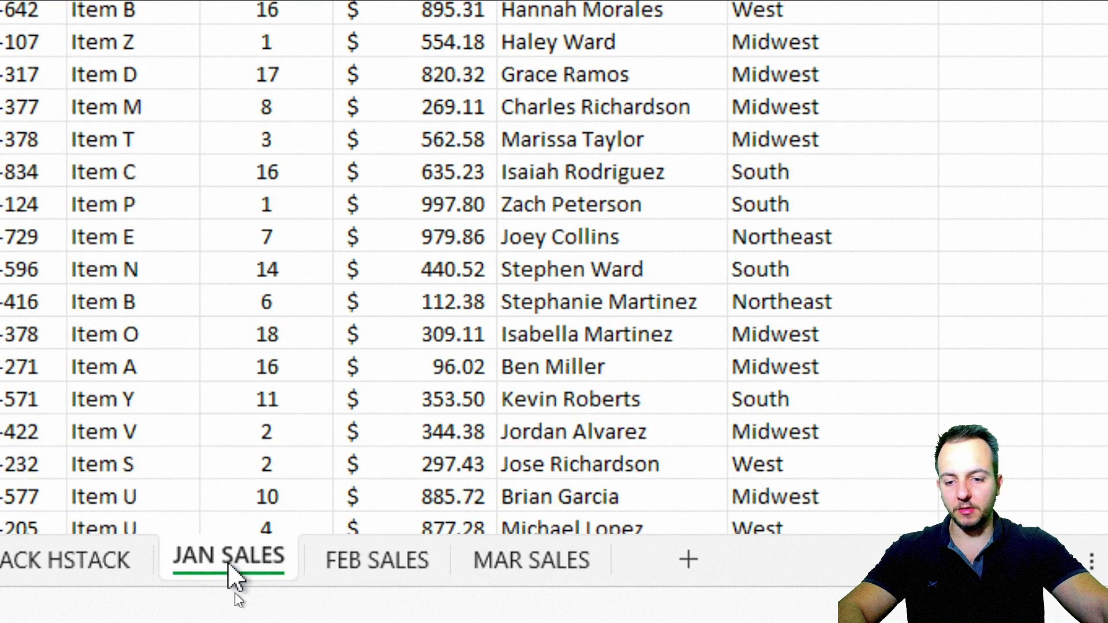
click(378, 560)
click(569, 560)
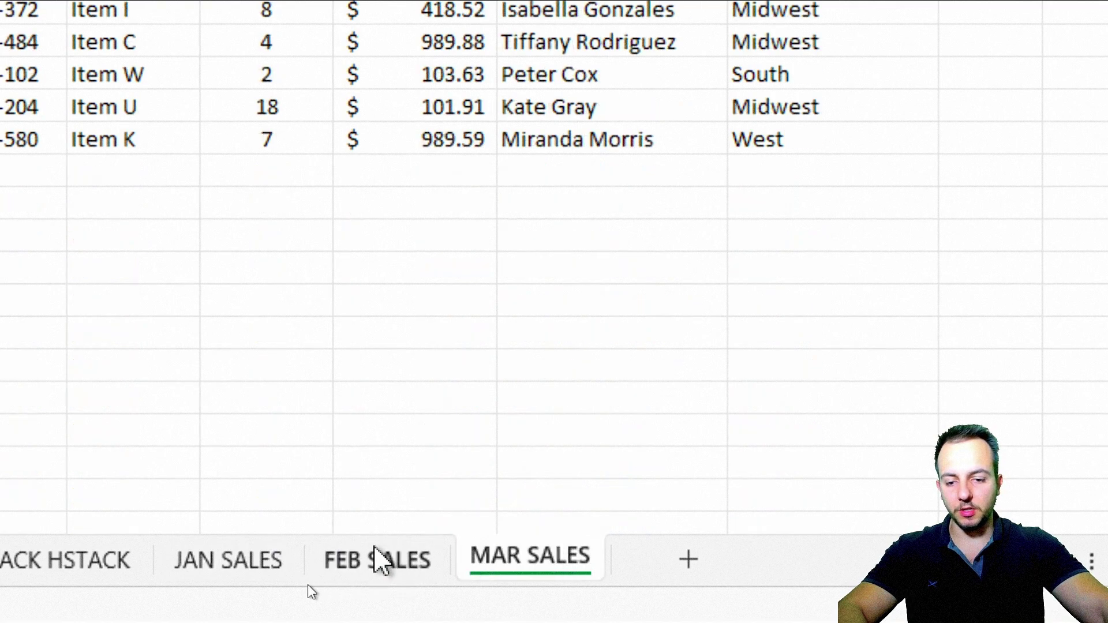
click(379, 560)
click(208, 560)
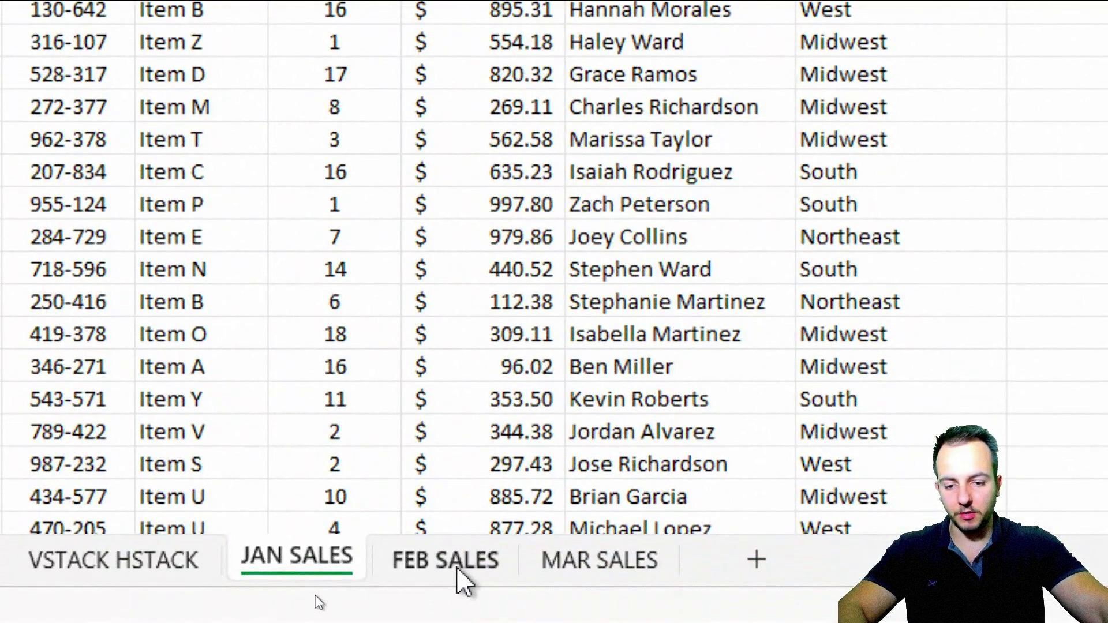
click(464, 580)
click(574, 560)
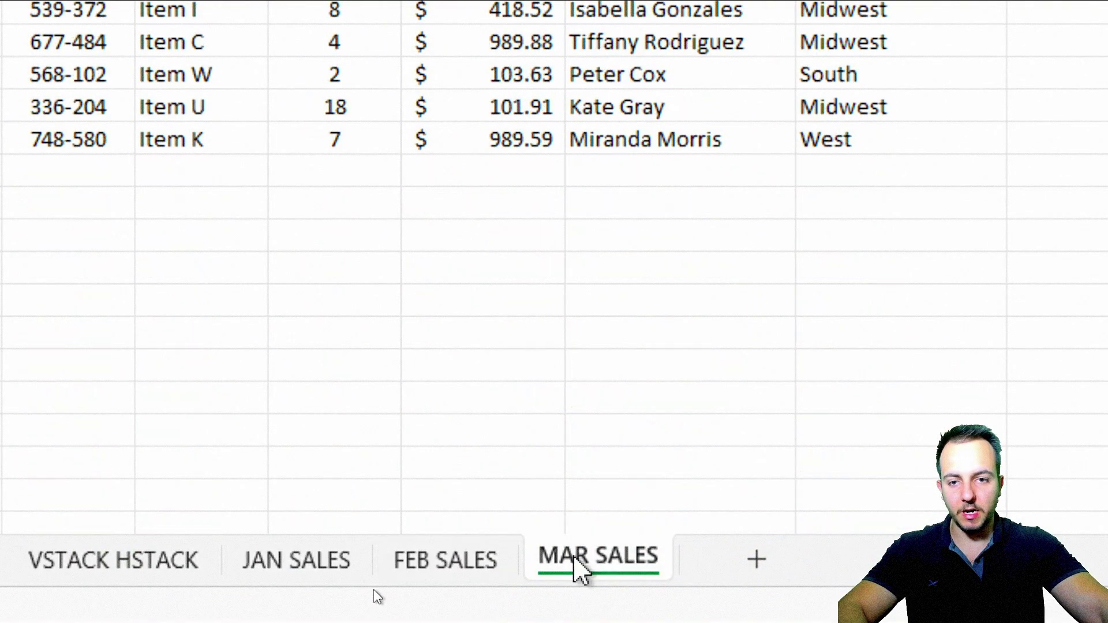
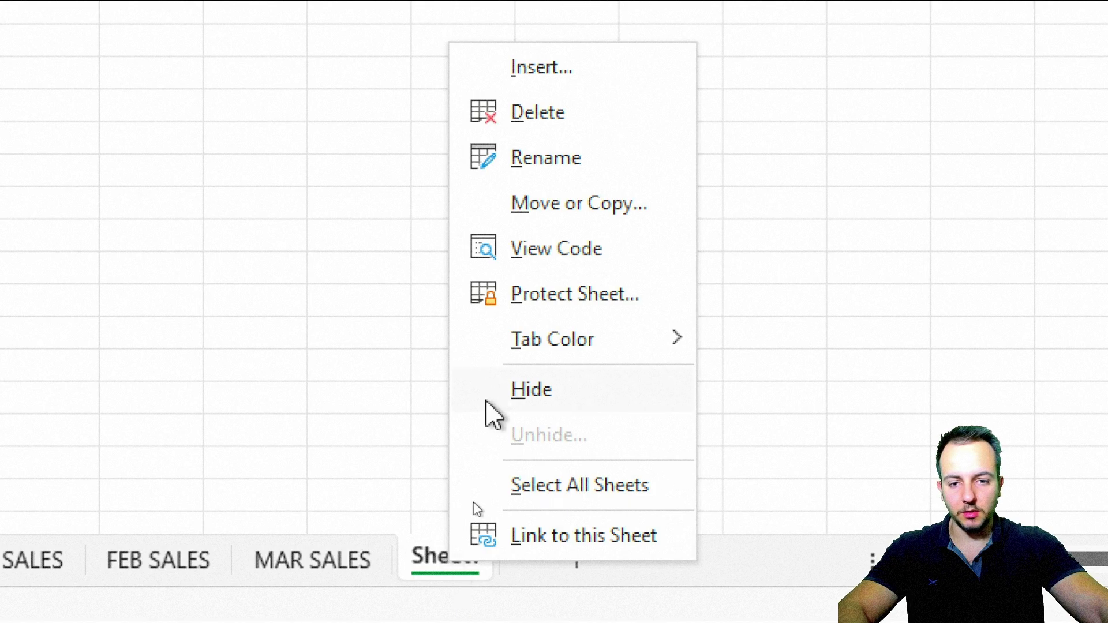
Step: Rename the new Sheet1 worksheet as STACK
click(584, 156)
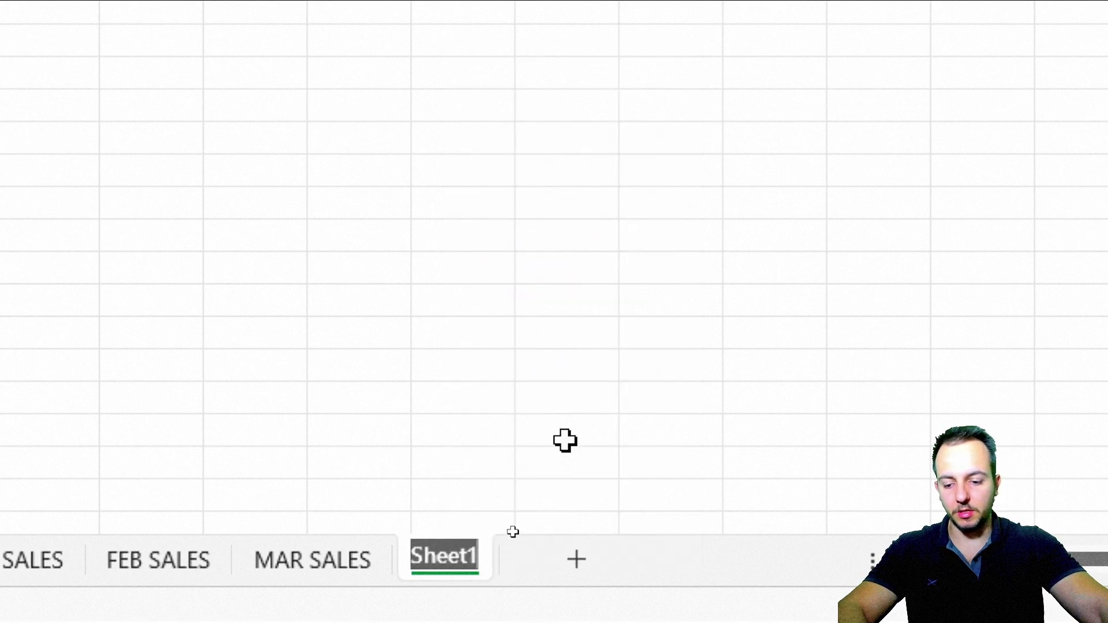
text(STACK)
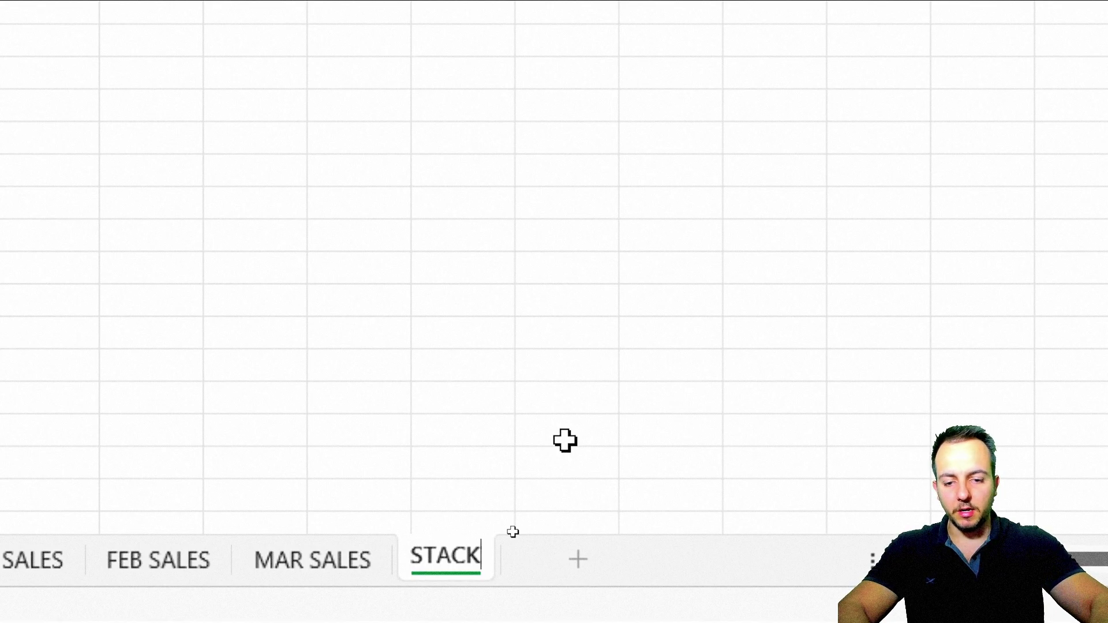
key(Return)
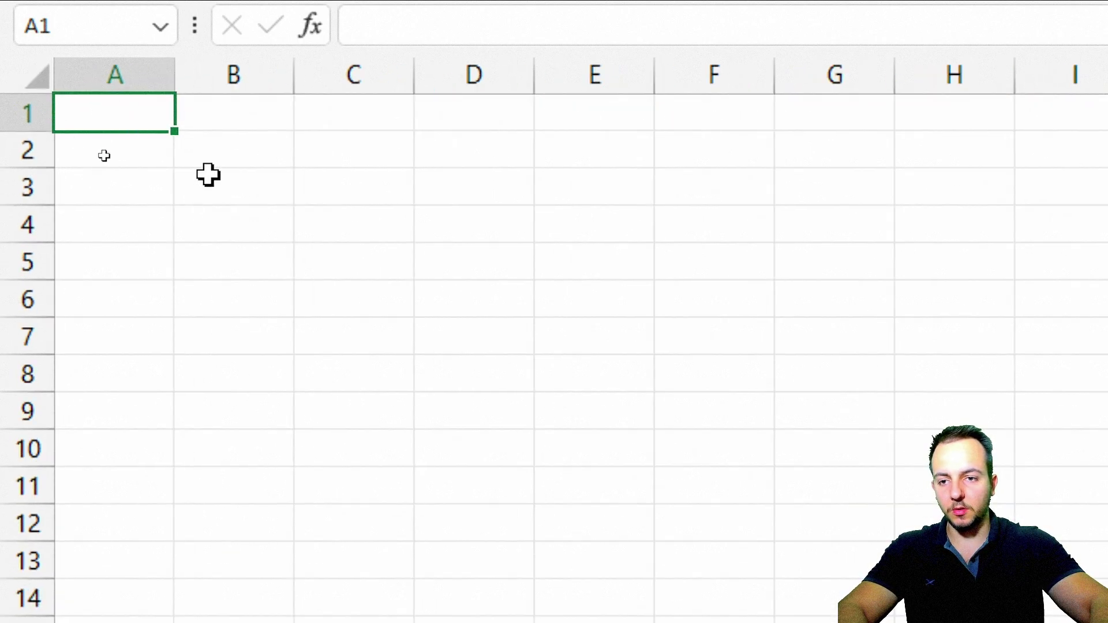
Step: Start a VSTACK formula in A1 of the STACK sheet with 'JAN SALES'!A1:G32 as the first array, header row included
text(=)
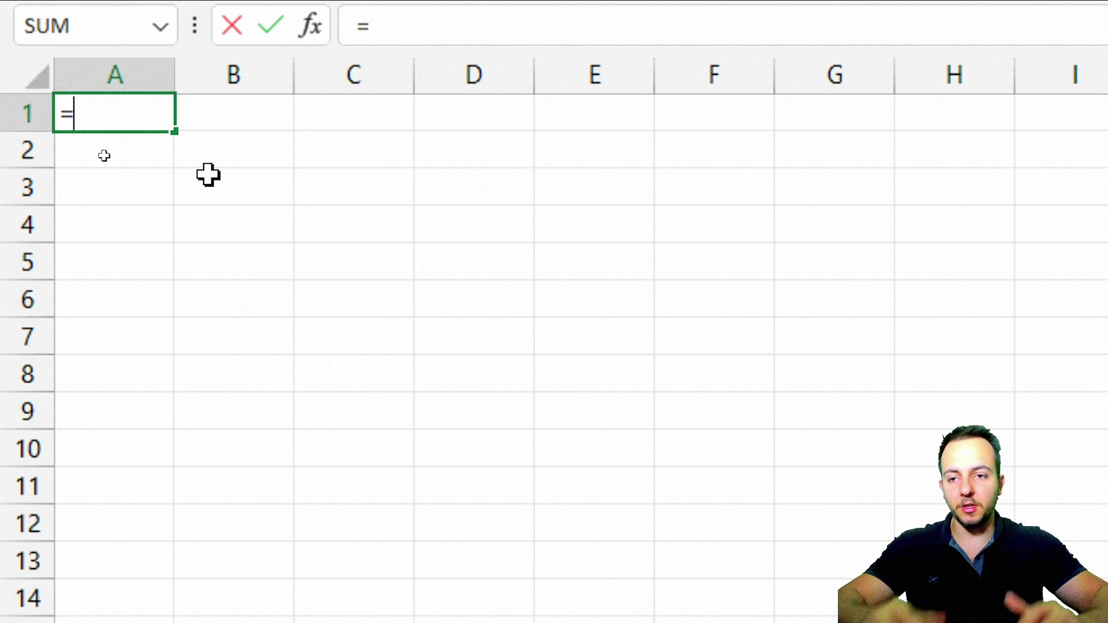
text(vst)
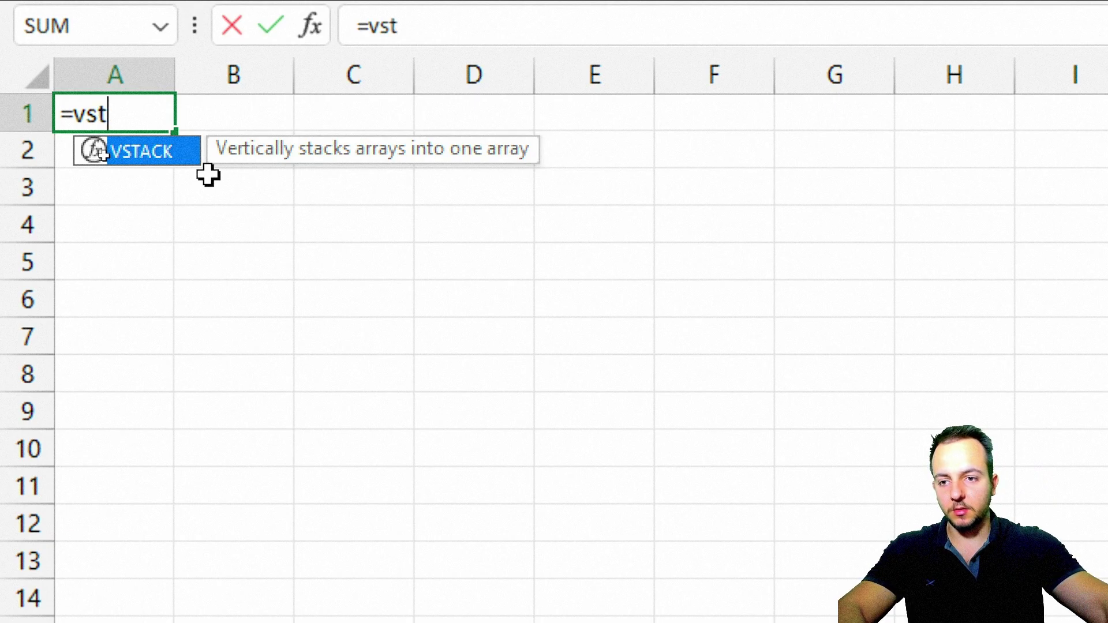
double_click(153, 152)
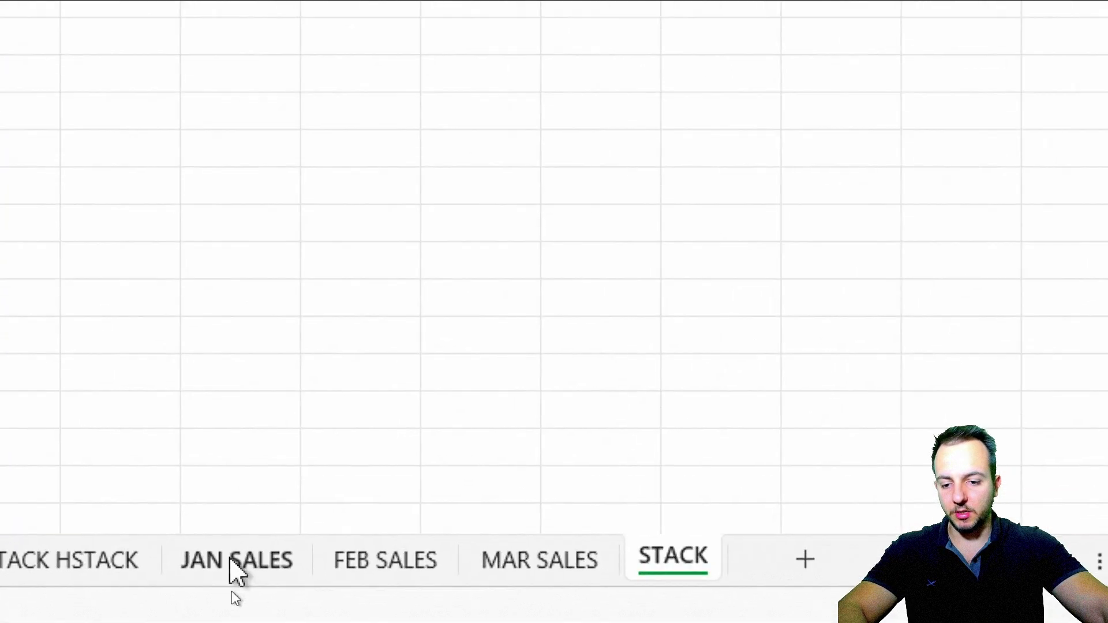
click(225, 596)
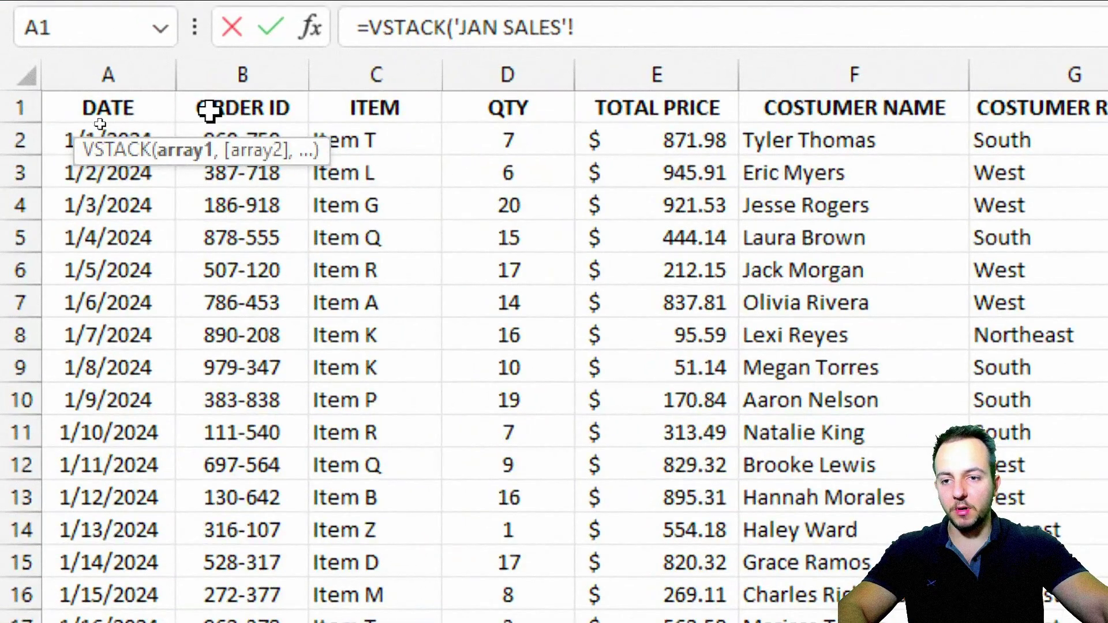
drag(58, 113, 82, 121)
drag(172, 127, 873, 334)
click(116, 107)
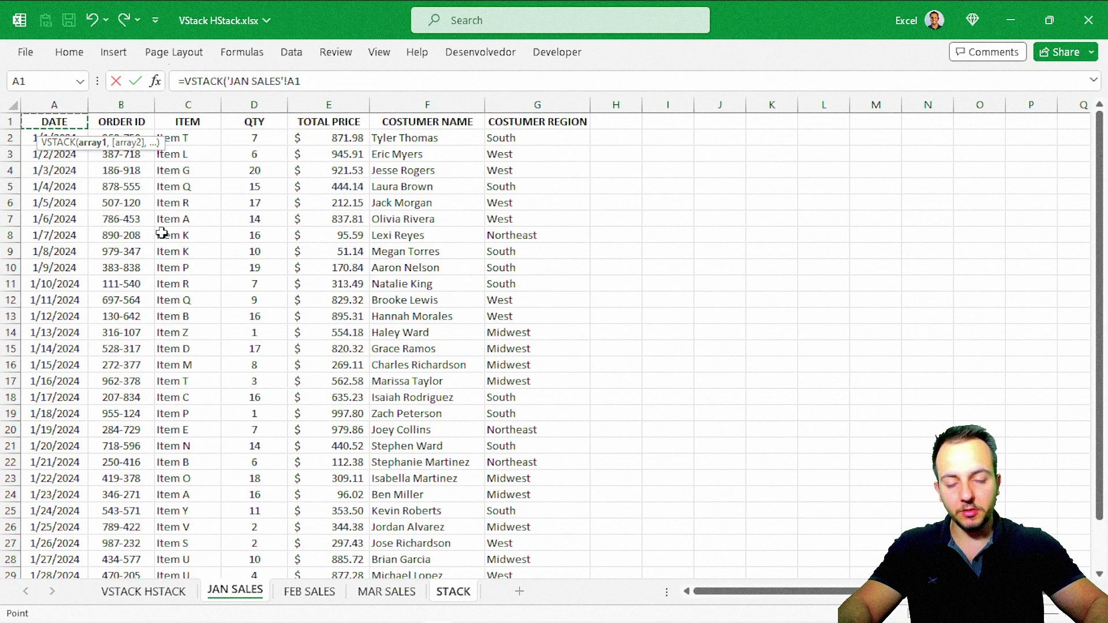
key(ctrl+shift+Right)
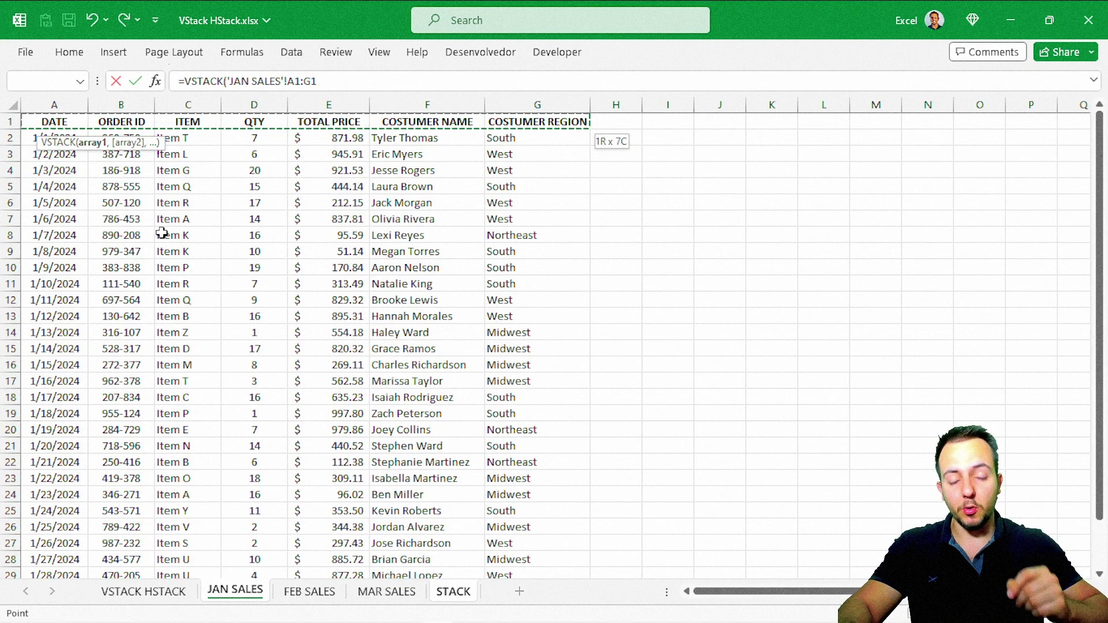
key(ctrl+shift+Down)
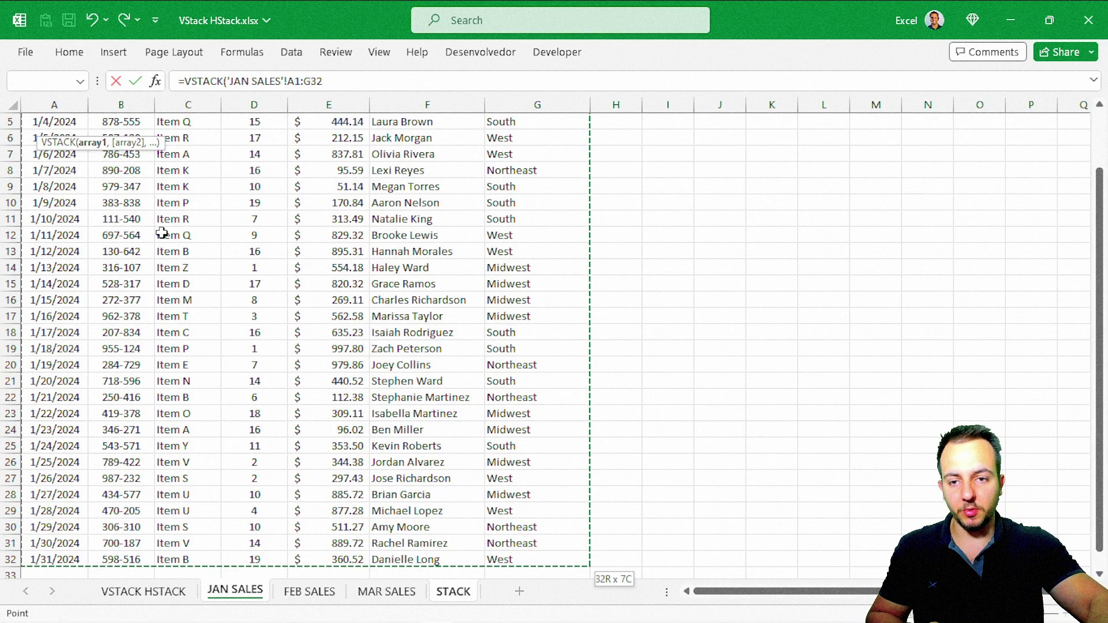
Step: Add 'FEB SALES'!A2:G30, without its header row, as the second array of the VSTACK formula
text(,)
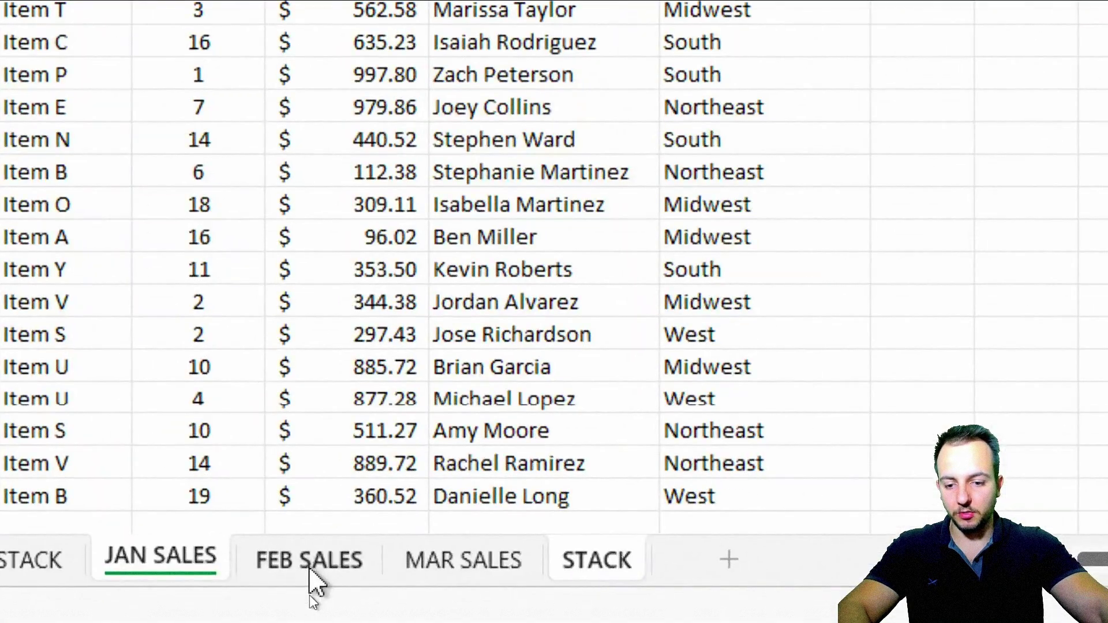
click(310, 591)
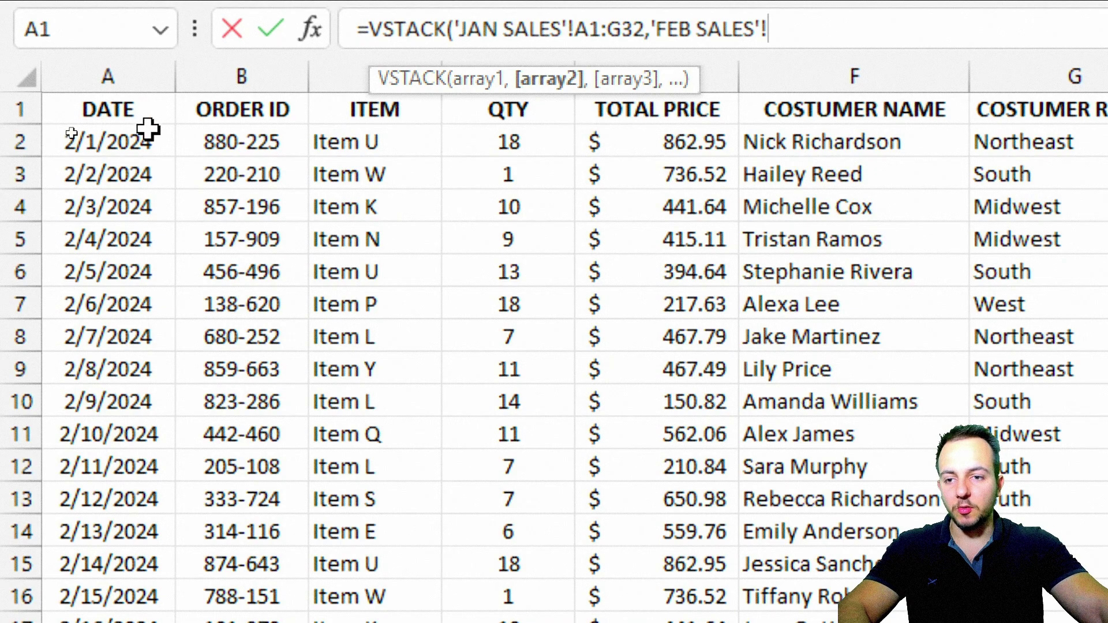
click(85, 140)
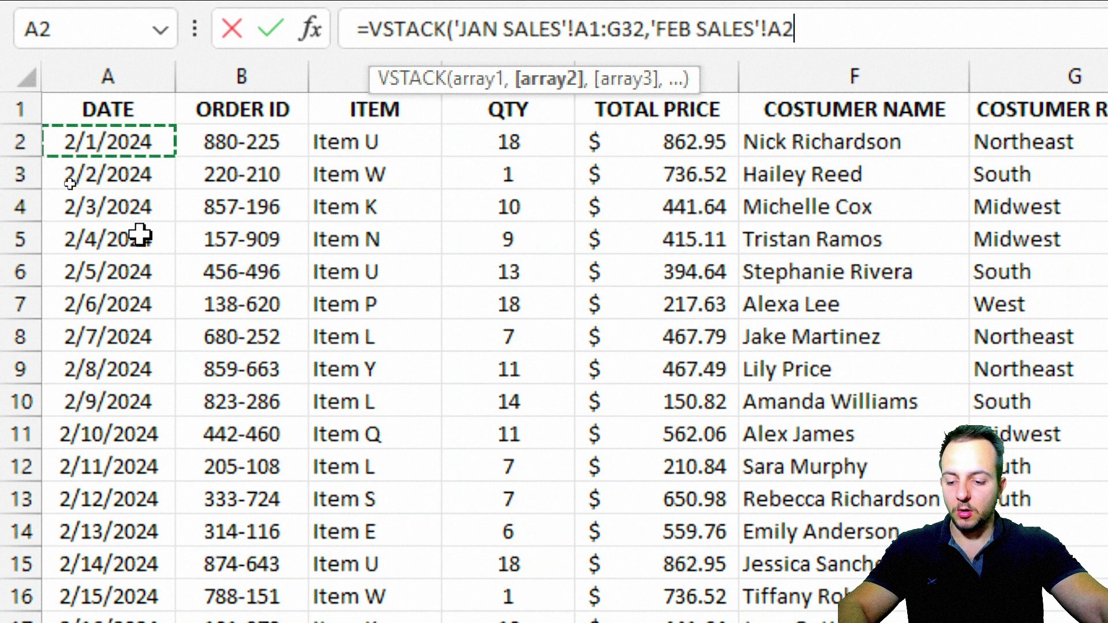
key(ctrl+shift+Right)
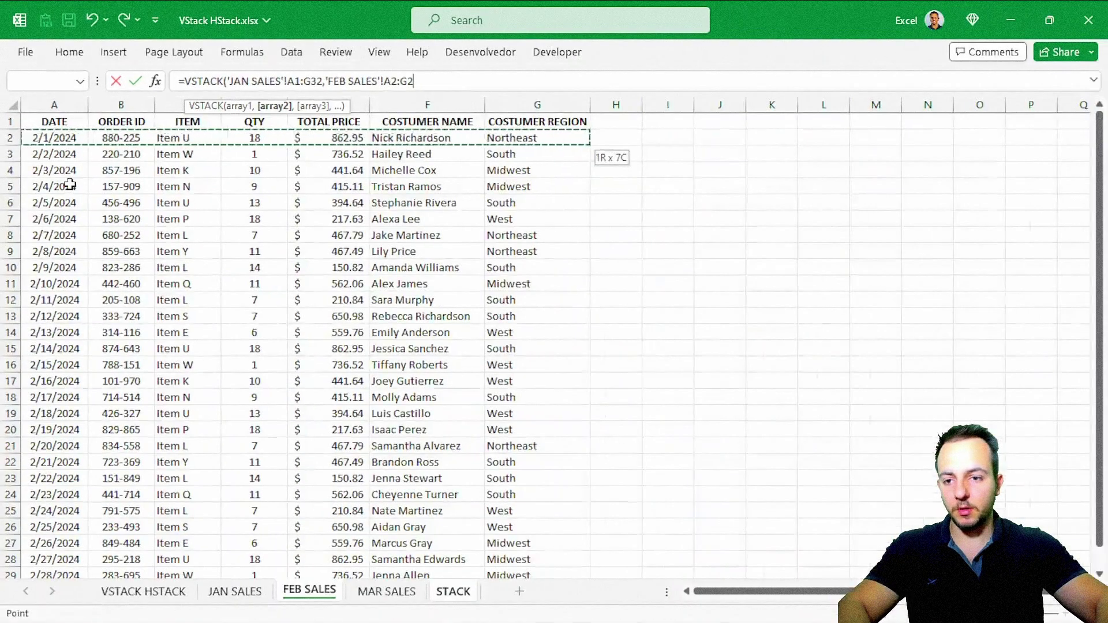
key(ctrl+shift+Down)
Step: Add 'MAR SALES'!A2:G17 as the third array and complete the VSTACK formula
text(,)
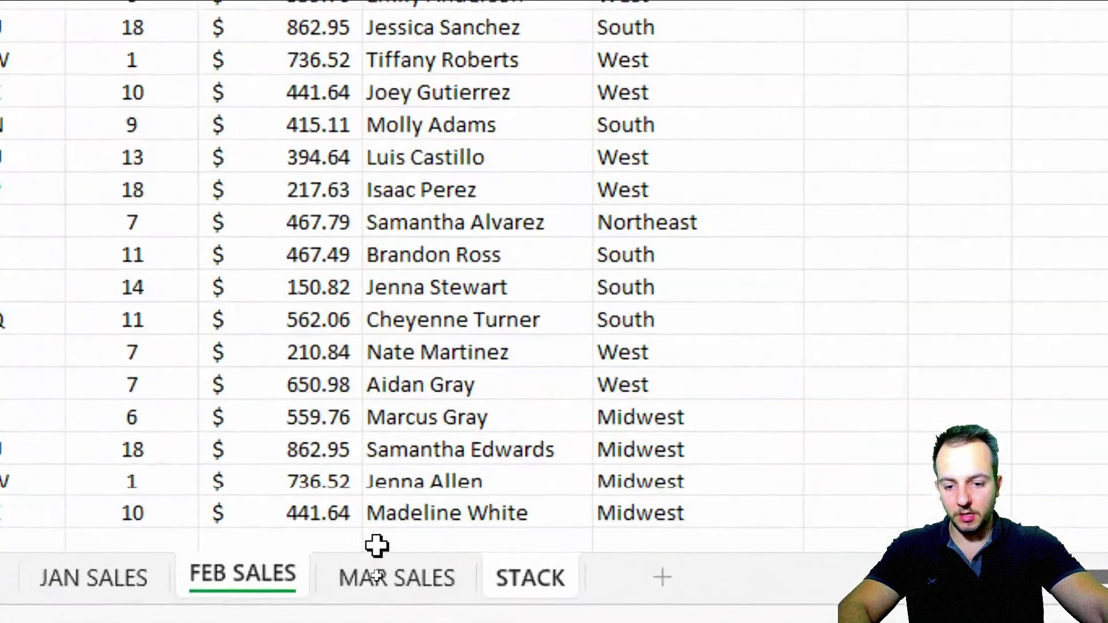
click(393, 571)
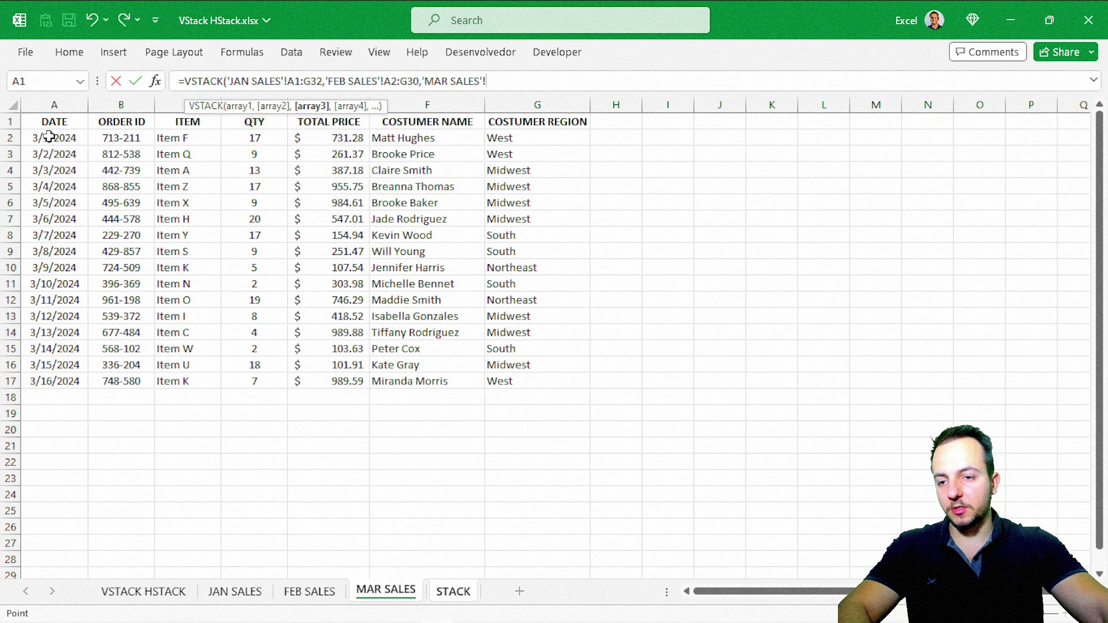
drag(50, 138, 539, 374)
text())
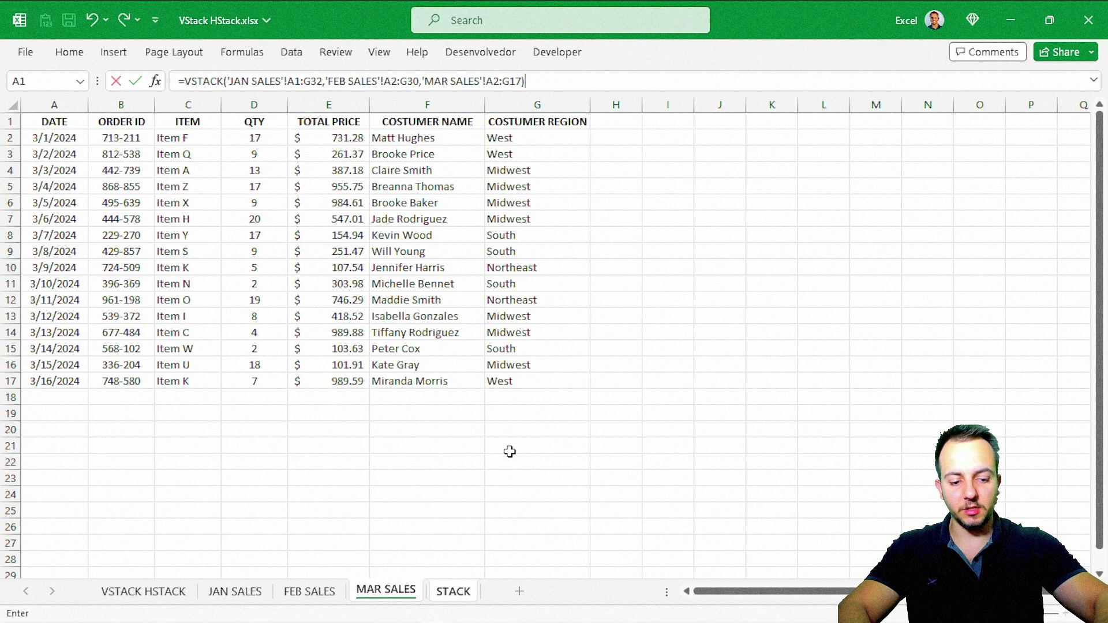
key(Return)
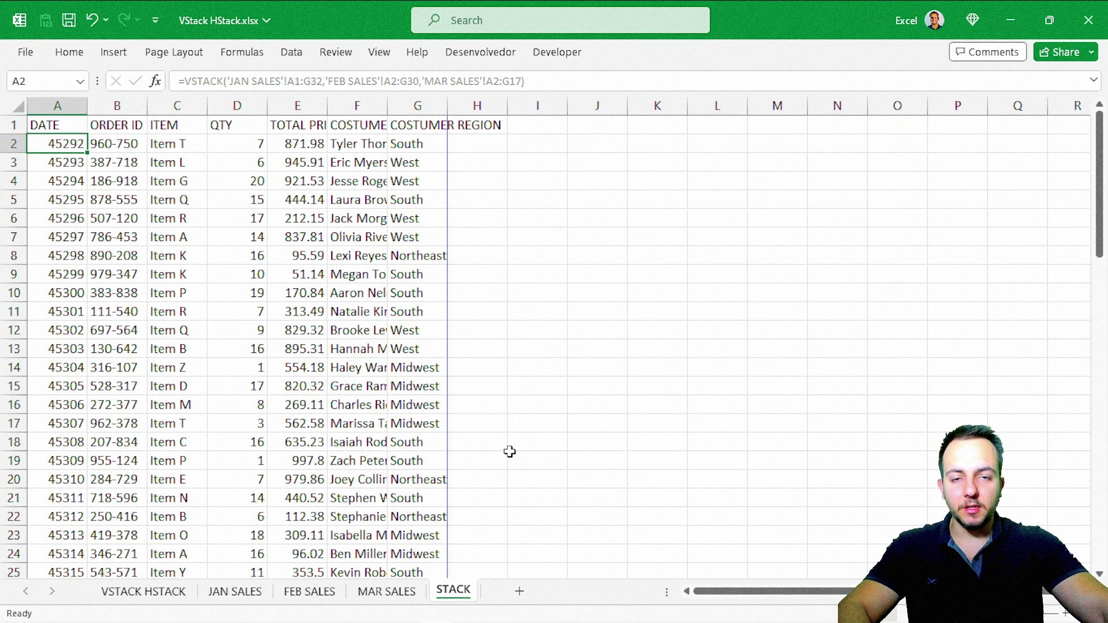
Step: Look over the stacked rows on the STACK sheet and examine how the DATE column is displayed
scroll(510, 451, down, 4)
scroll(508, 448, down, 2)
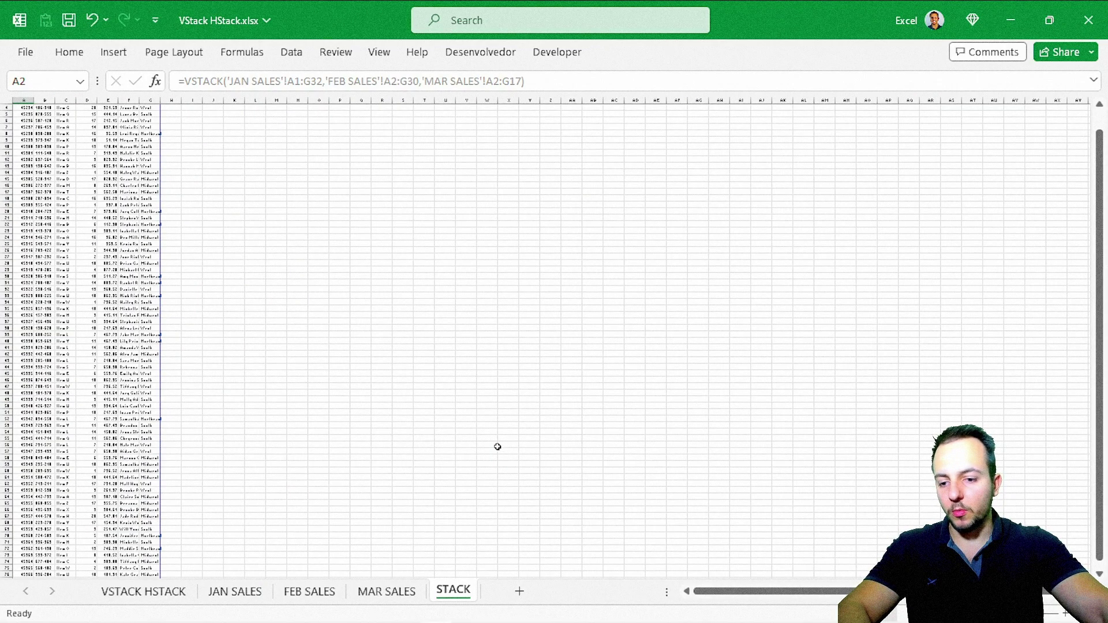
scroll(435, 428, up, 6)
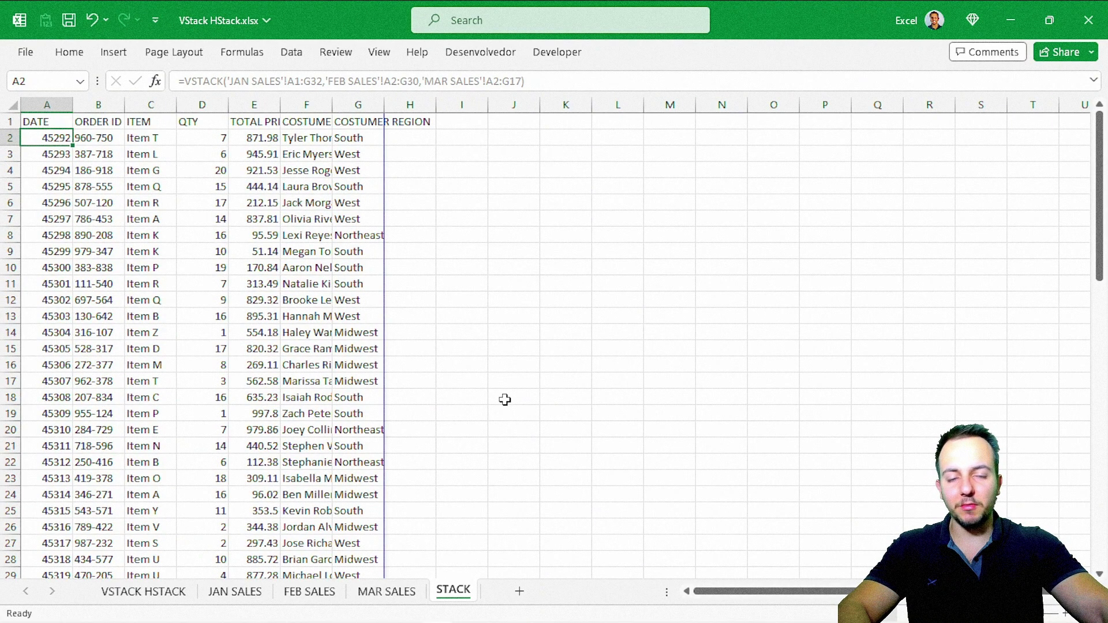
scroll(502, 397, down, 1)
scroll(503, 397, up, 1)
scroll(135, 202, up, 1)
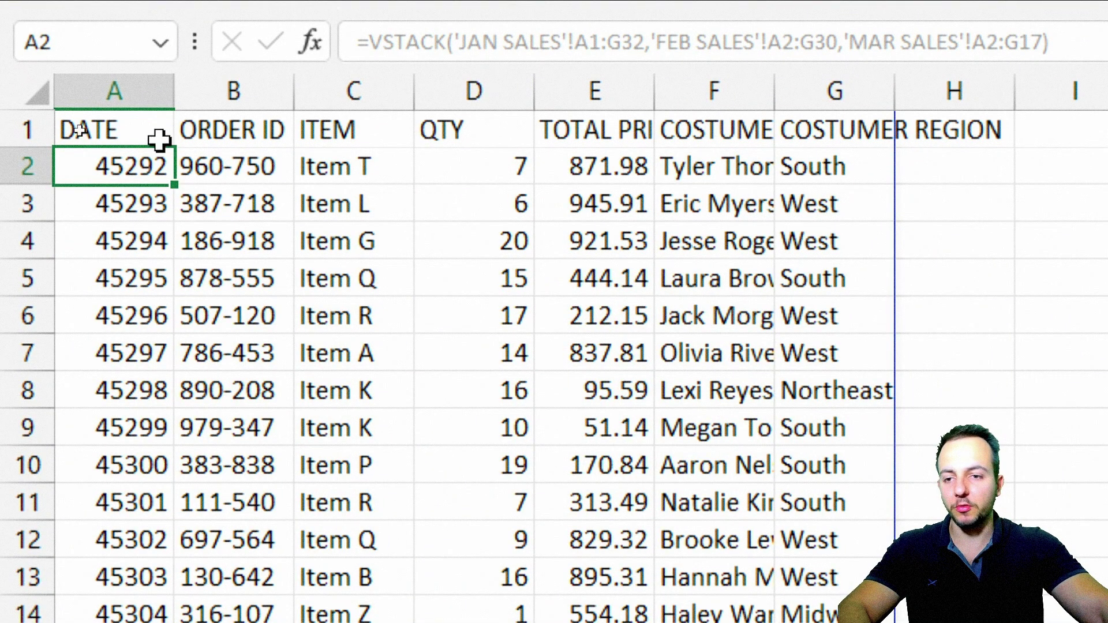
click(136, 94)
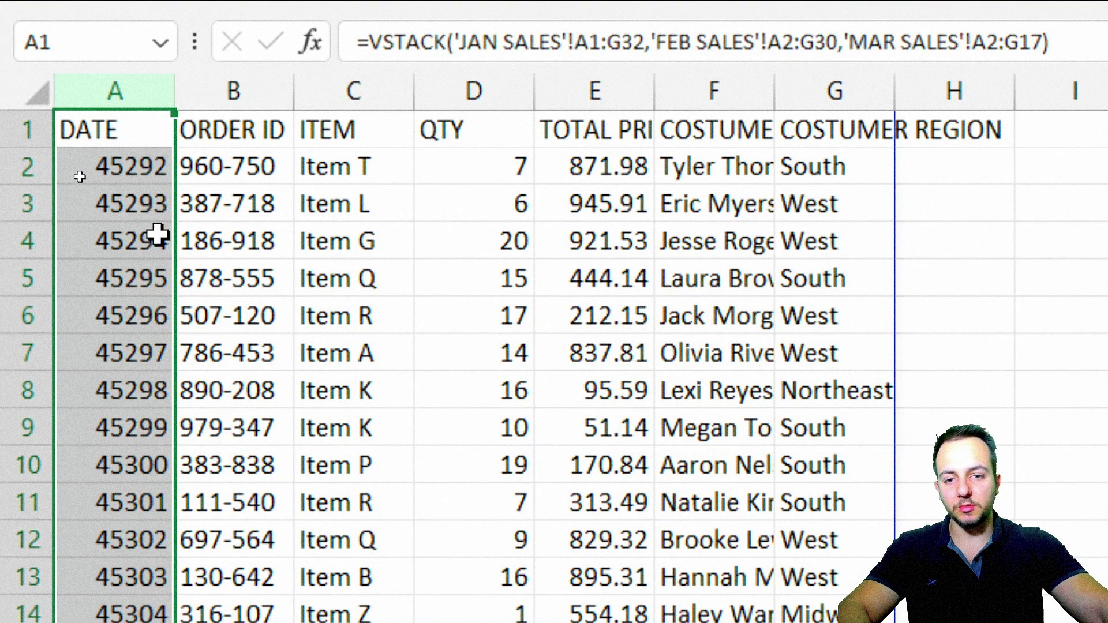
click(151, 169)
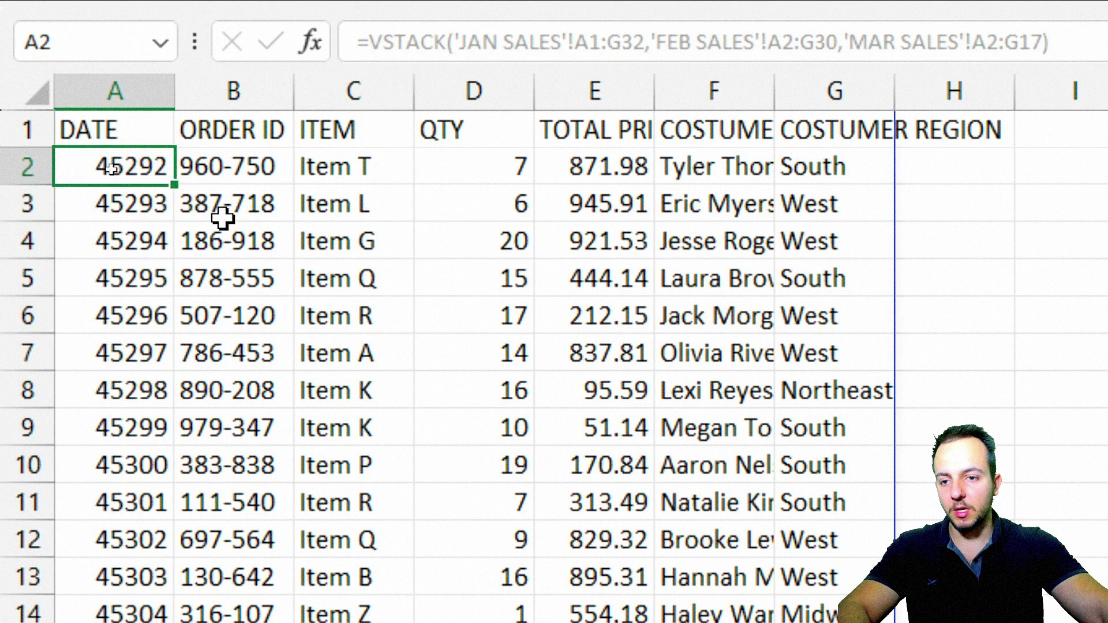
Step: Format column A of the STACK sheet as Short Date
click(157, 85)
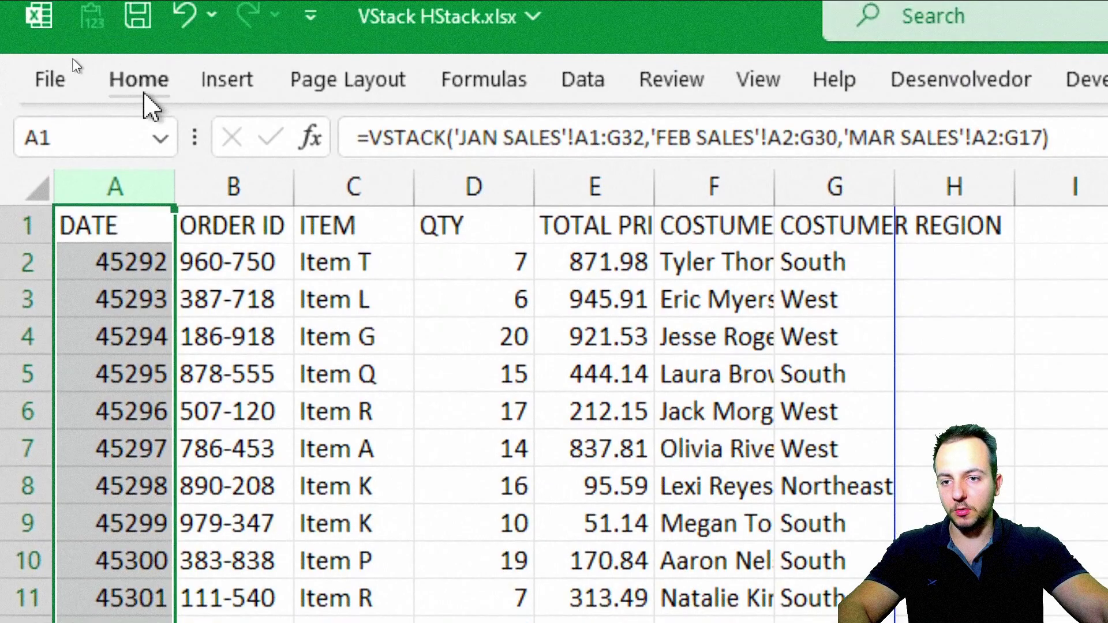
click(142, 79)
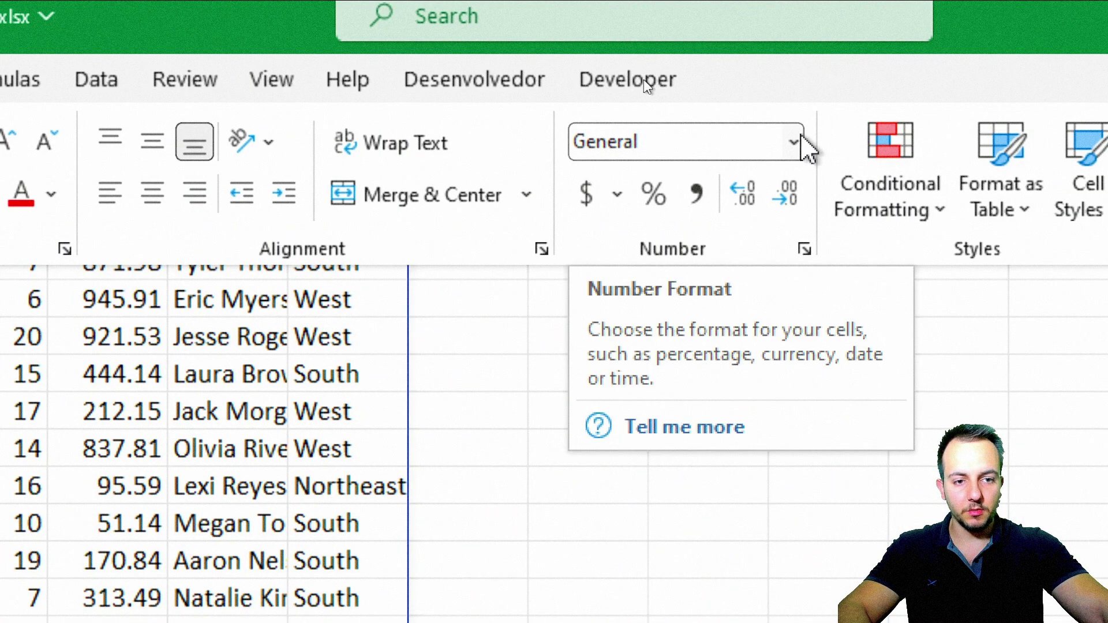
click(802, 138)
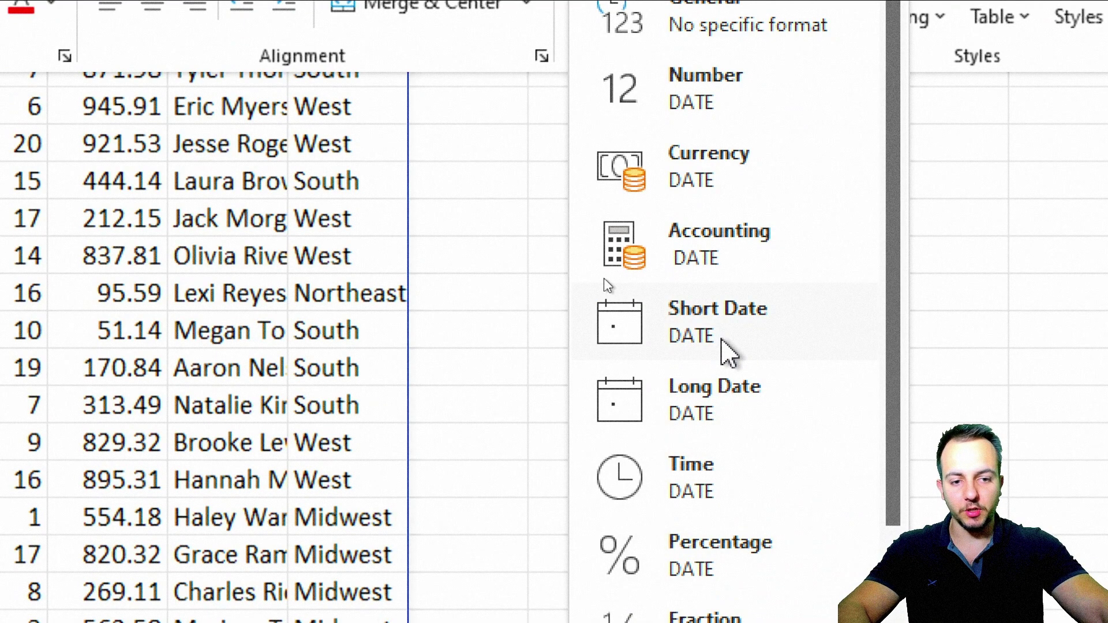
click(722, 346)
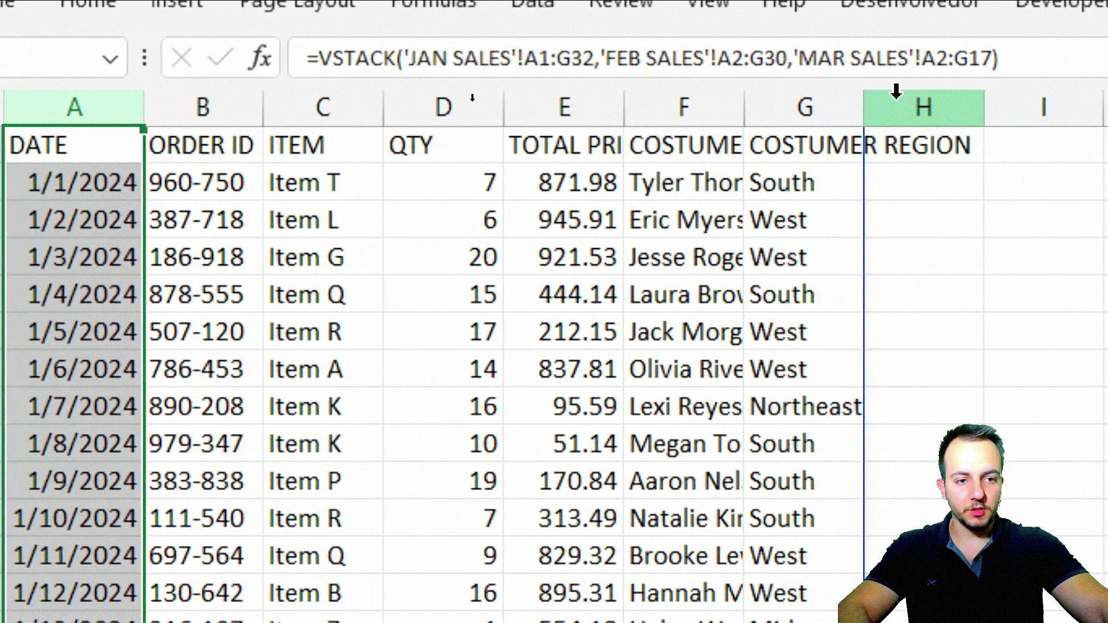
Step: Autofit the widths of columns A through H on the STACK sheet to their contents
drag(115, 98, 957, 109)
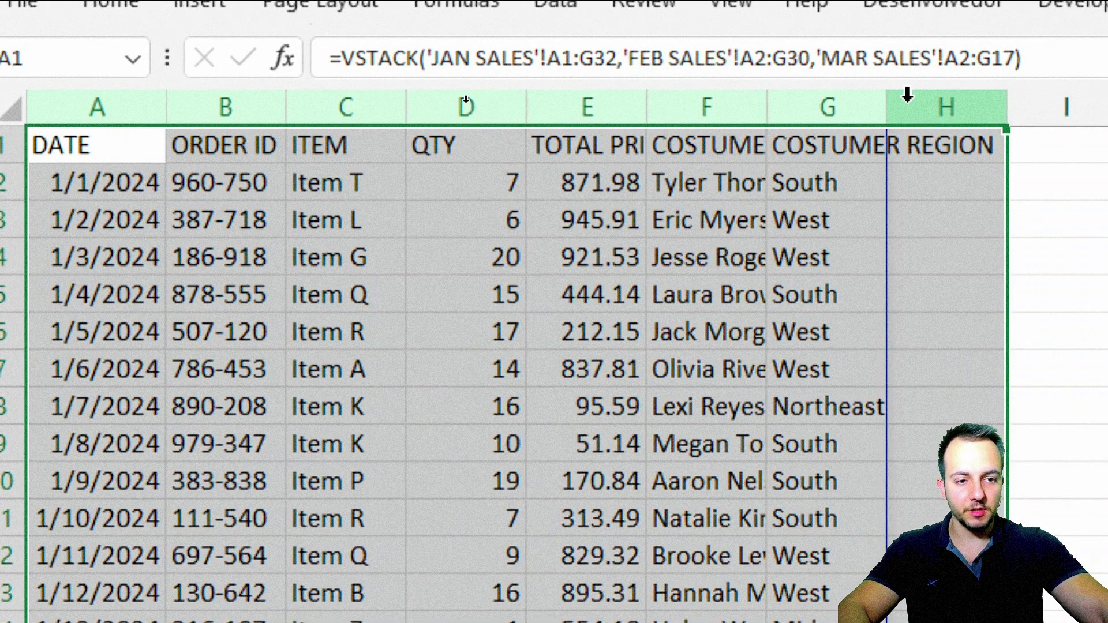
double_click(407, 98)
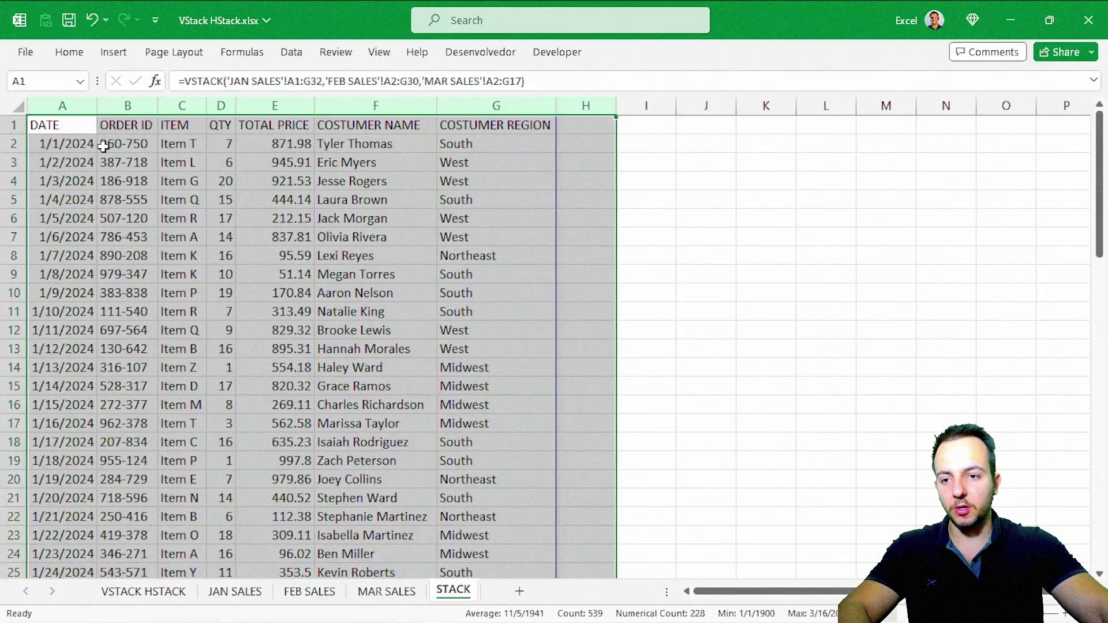
click(78, 138)
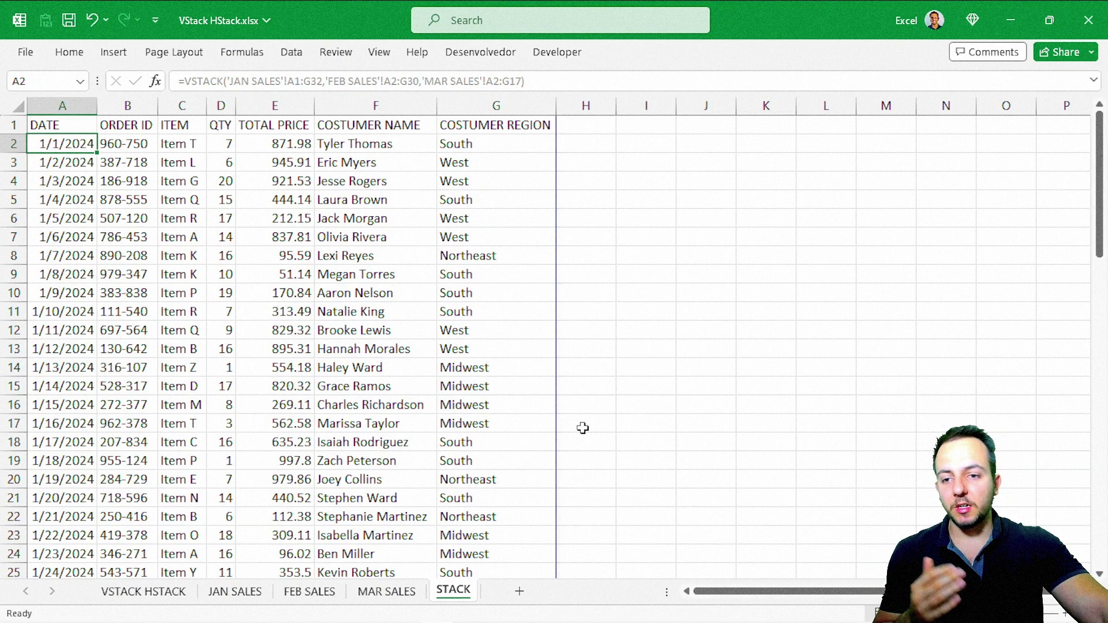
Step: Compare the JAN SALES, FEB SALES and MAR SALES sheets with the combined table on the STACK sheet
click(235, 592)
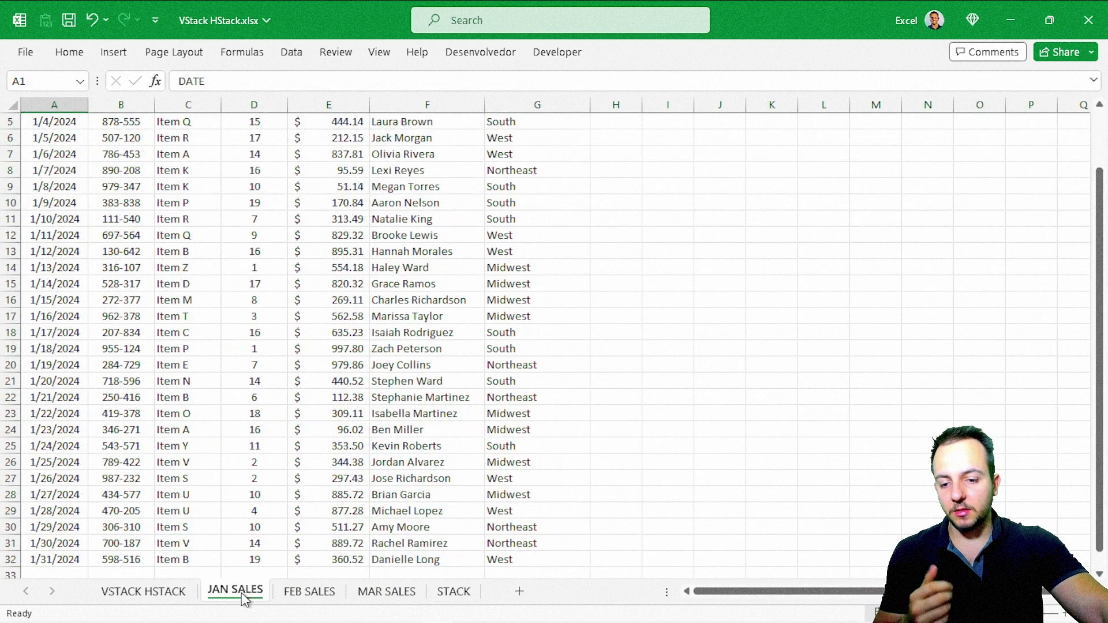
click(312, 592)
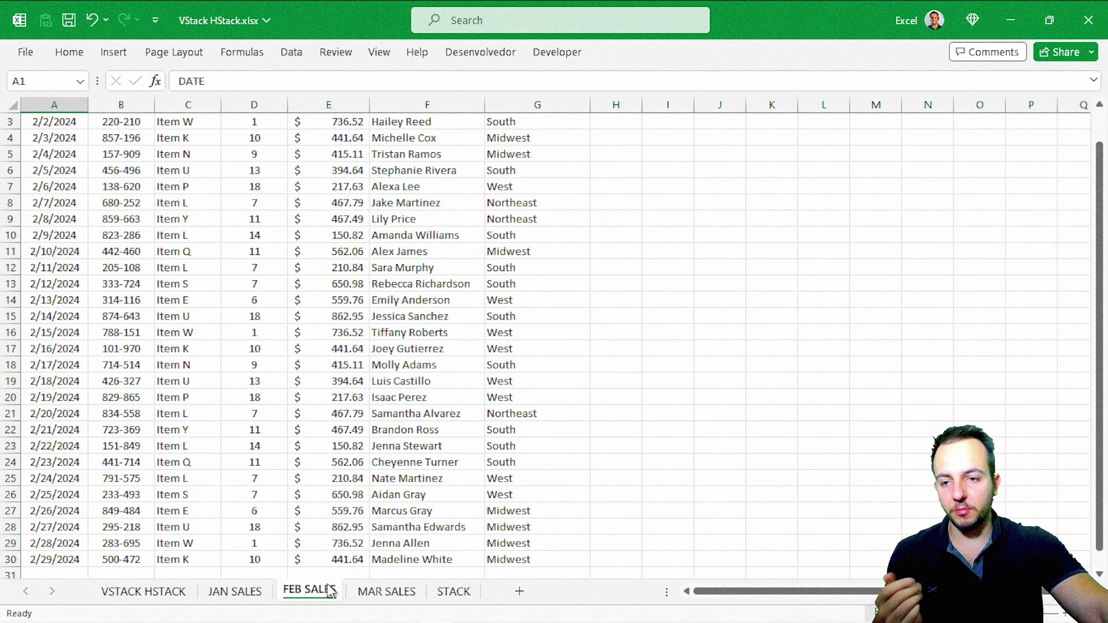
click(379, 593)
click(254, 594)
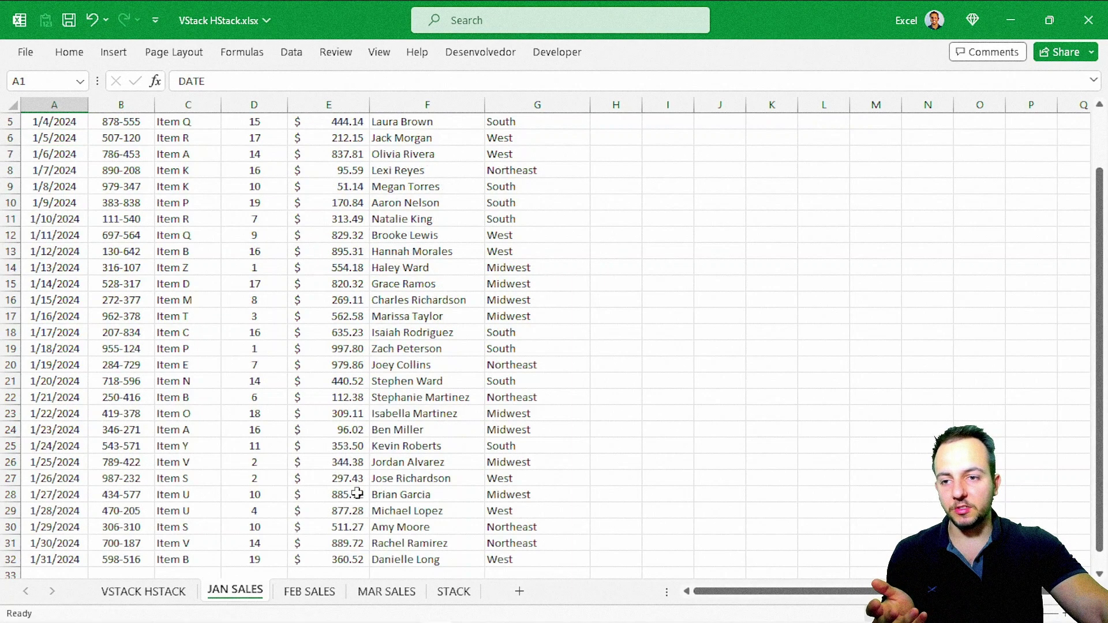
scroll(592, 441, up, 1)
scroll(591, 441, up, 1)
click(309, 592)
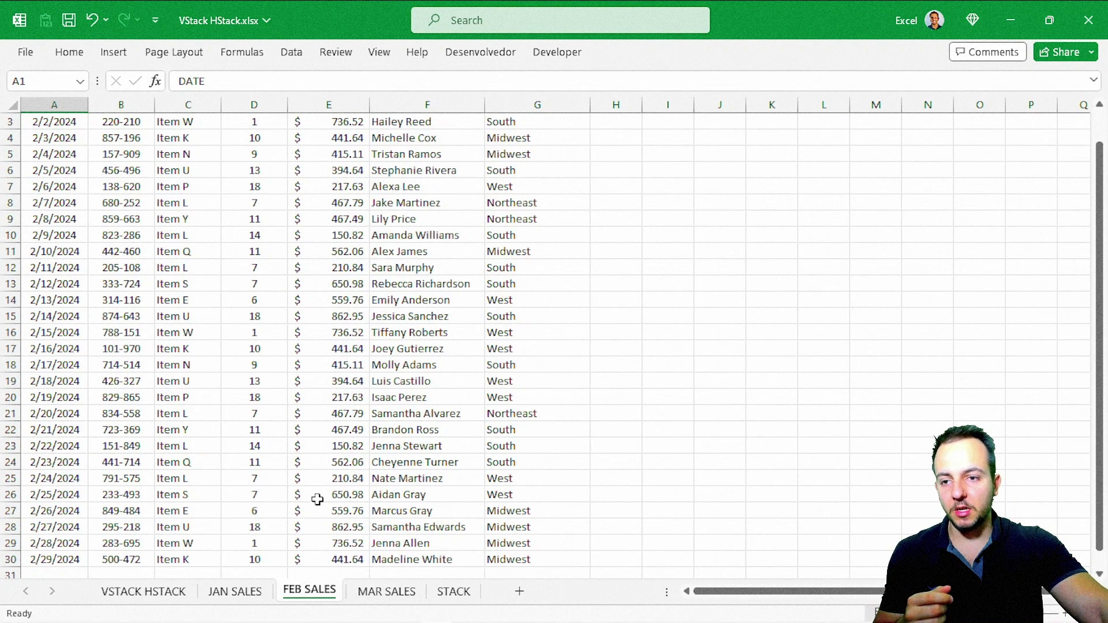
scroll(317, 489, up, 3)
click(387, 591)
click(454, 592)
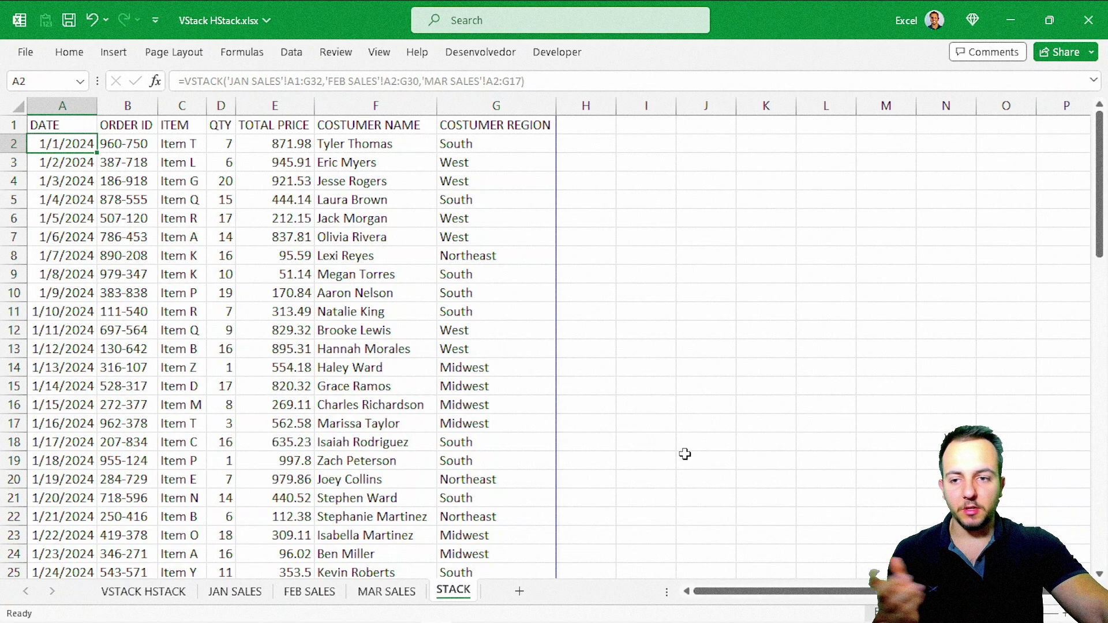
click(245, 592)
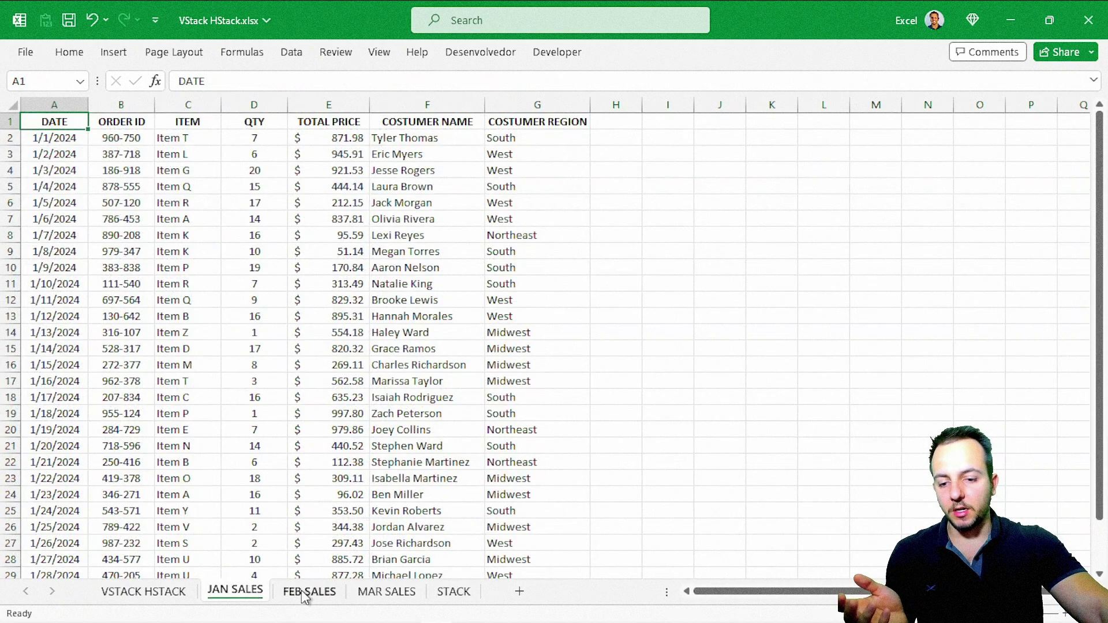
click(306, 592)
click(382, 591)
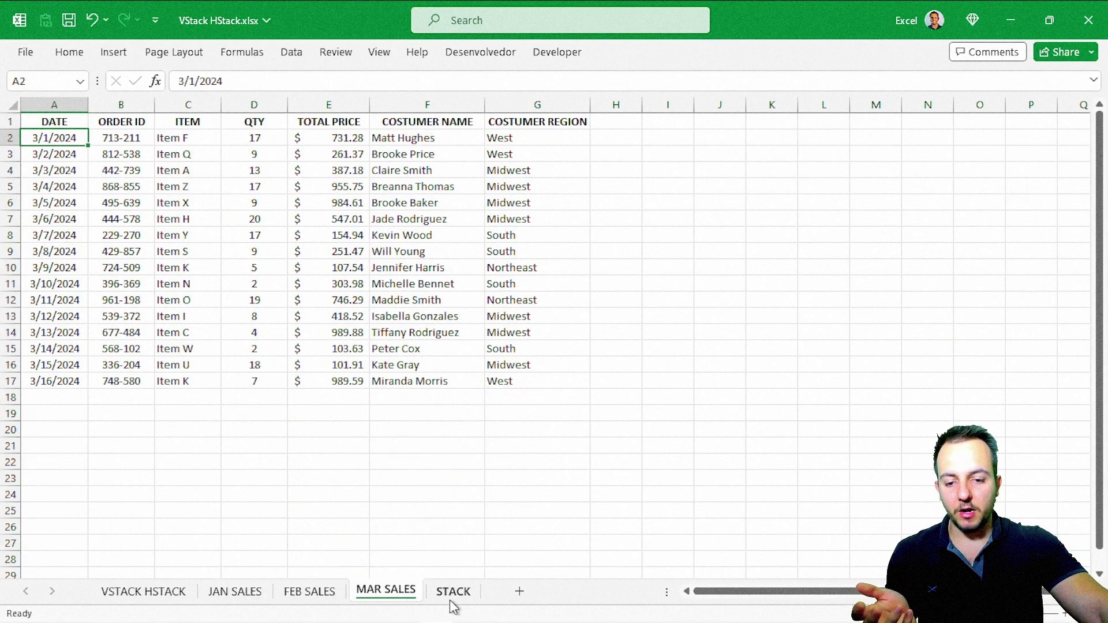
click(456, 601)
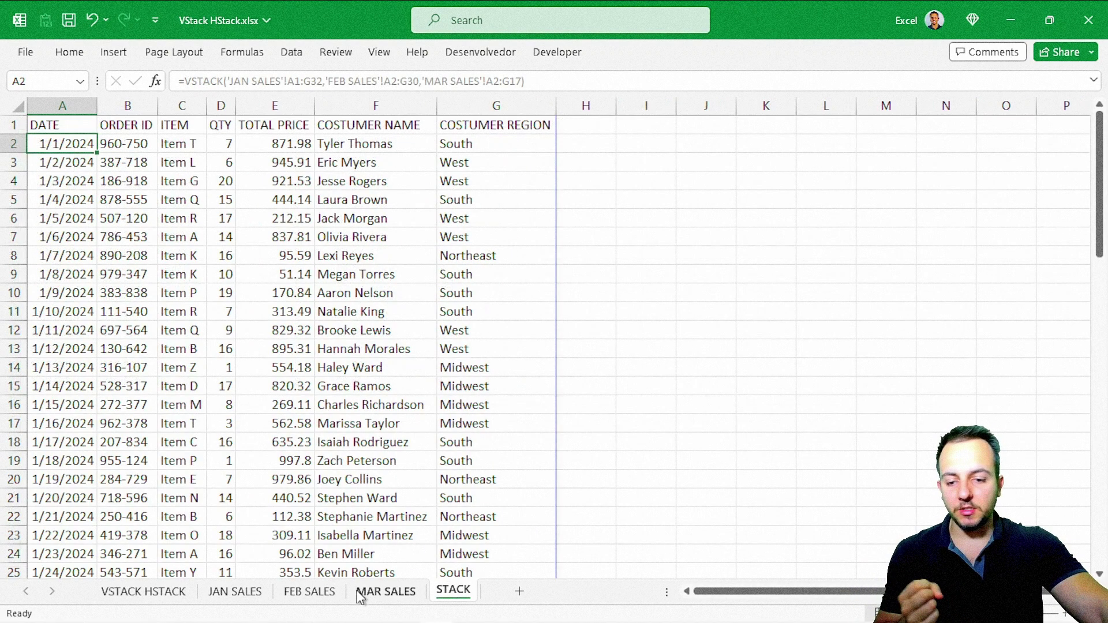
Step: Check the empty rows 18 to 21 below the data on the MAR SALES sheet
click(376, 595)
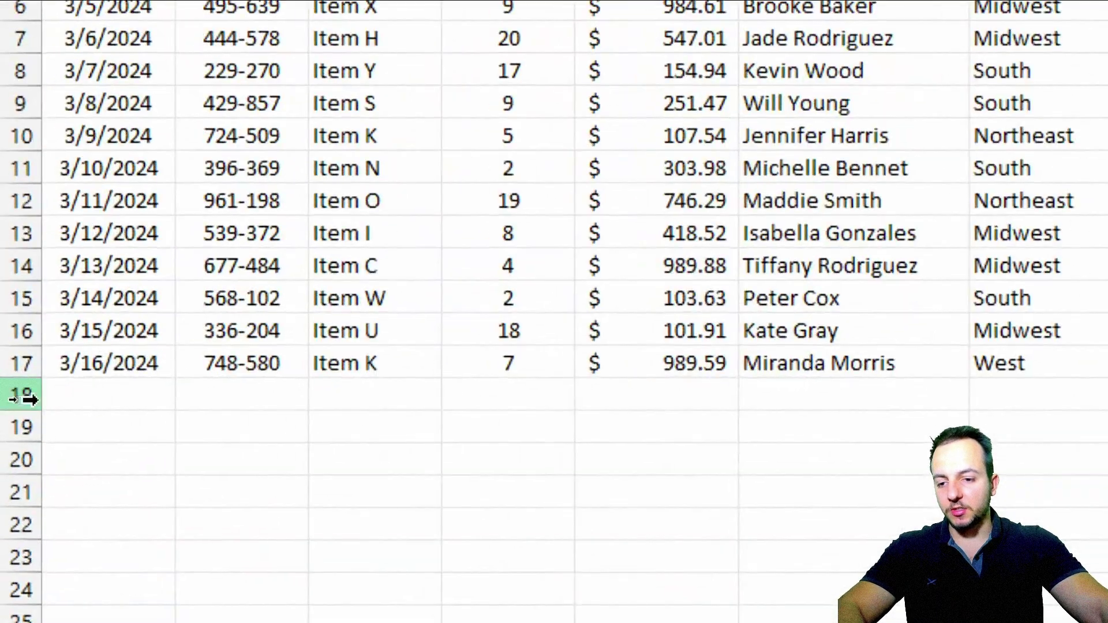
drag(9, 397, 10, 446)
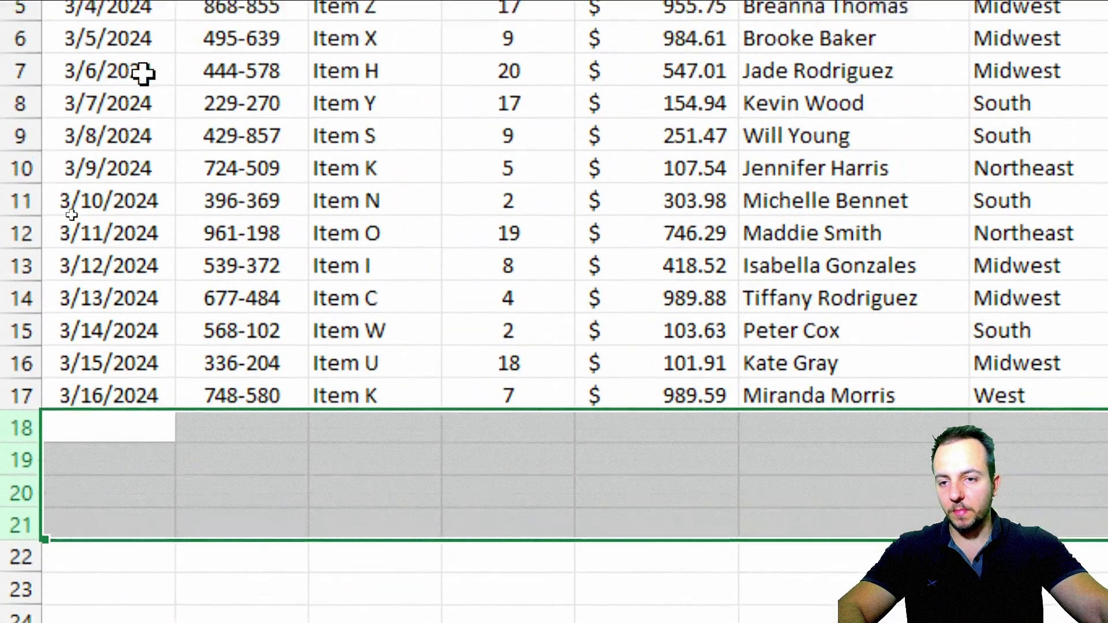
click(155, 75)
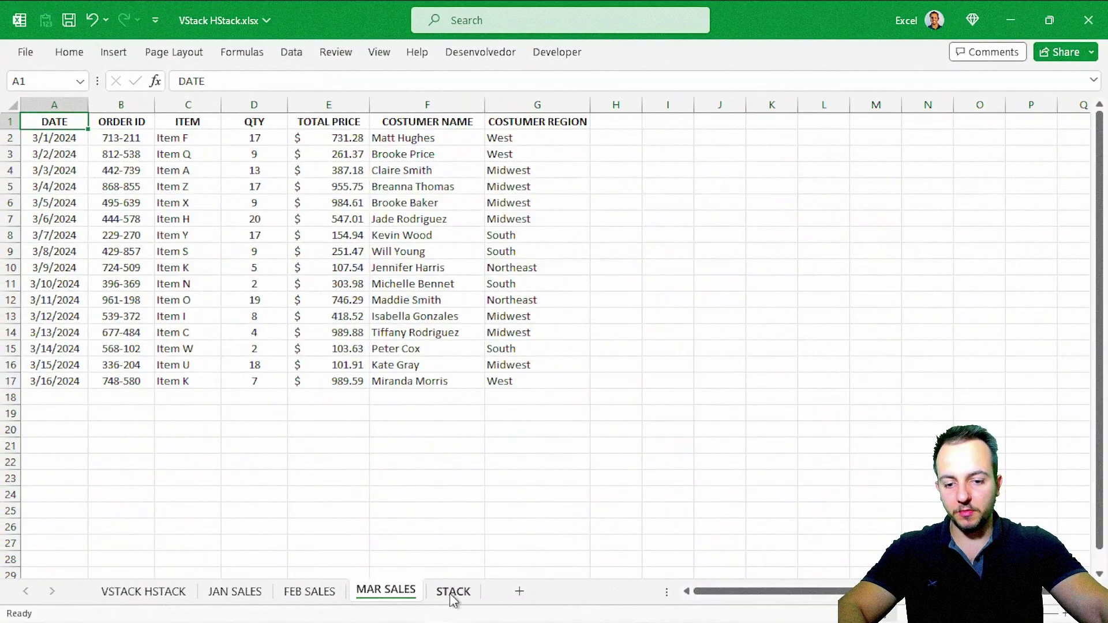
Step: Try extending the MAR SALES range to A2:G20 in the VSTACK formula in cell A1 of the STACK sheet, and discard the edit
click(454, 598)
click(75, 125)
double_click(75, 126)
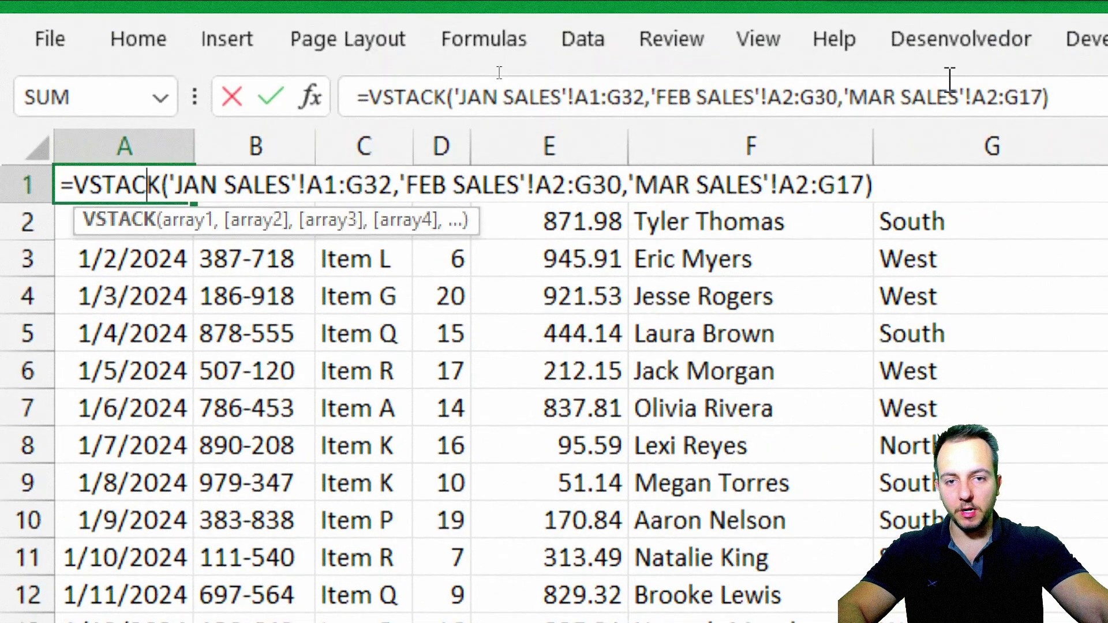
click(1099, 26)
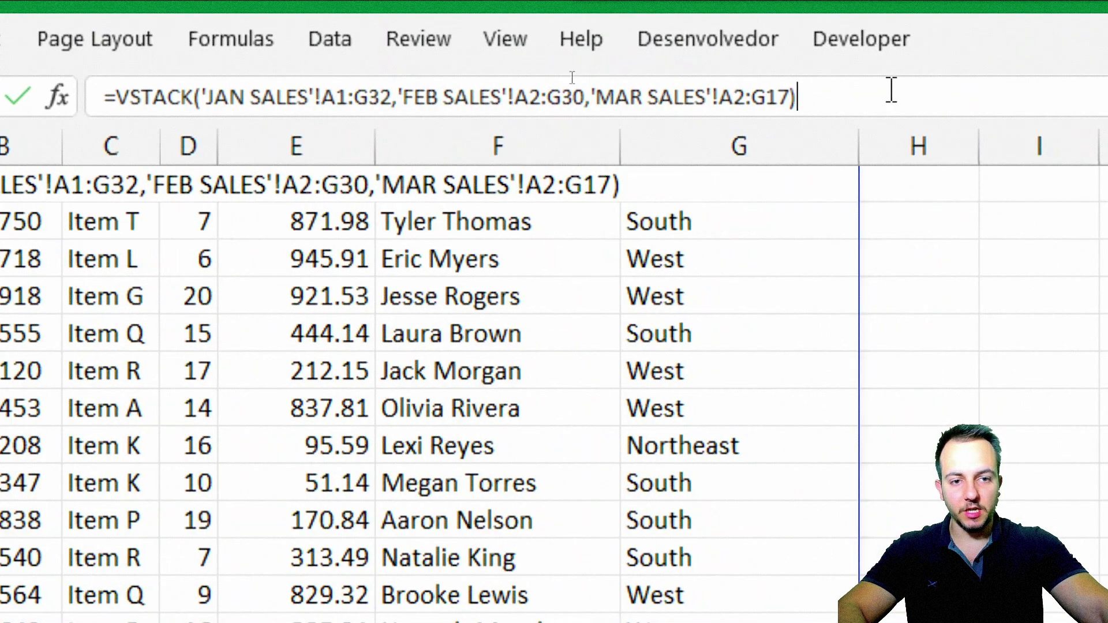
drag(209, 103, 796, 91)
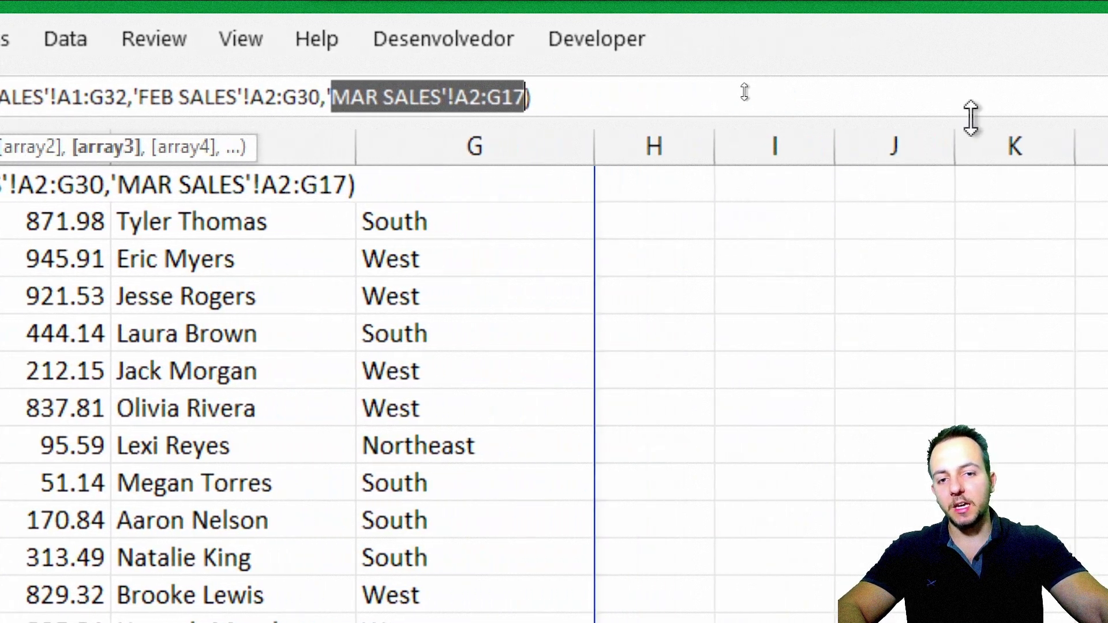
click(598, 97)
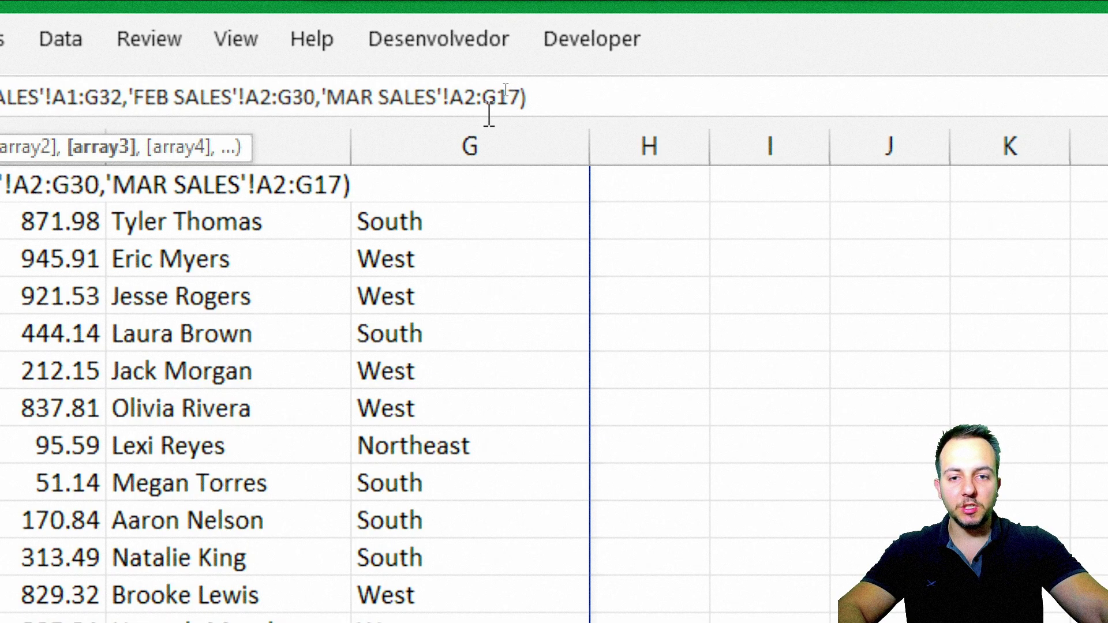
key(BackSpace)
key(BackSpace)
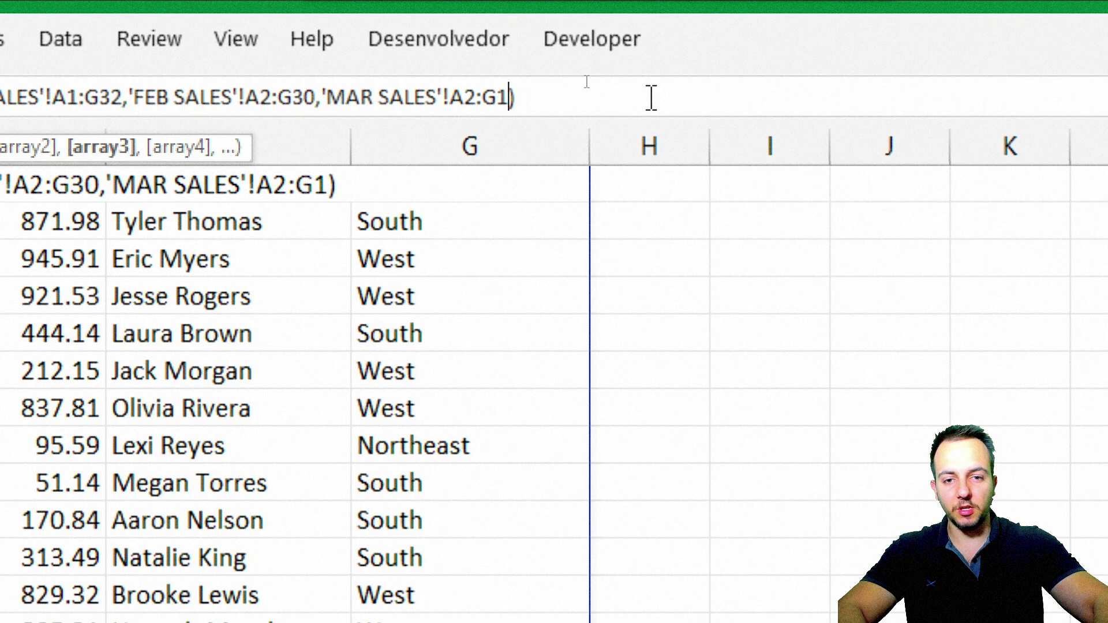
text(20)
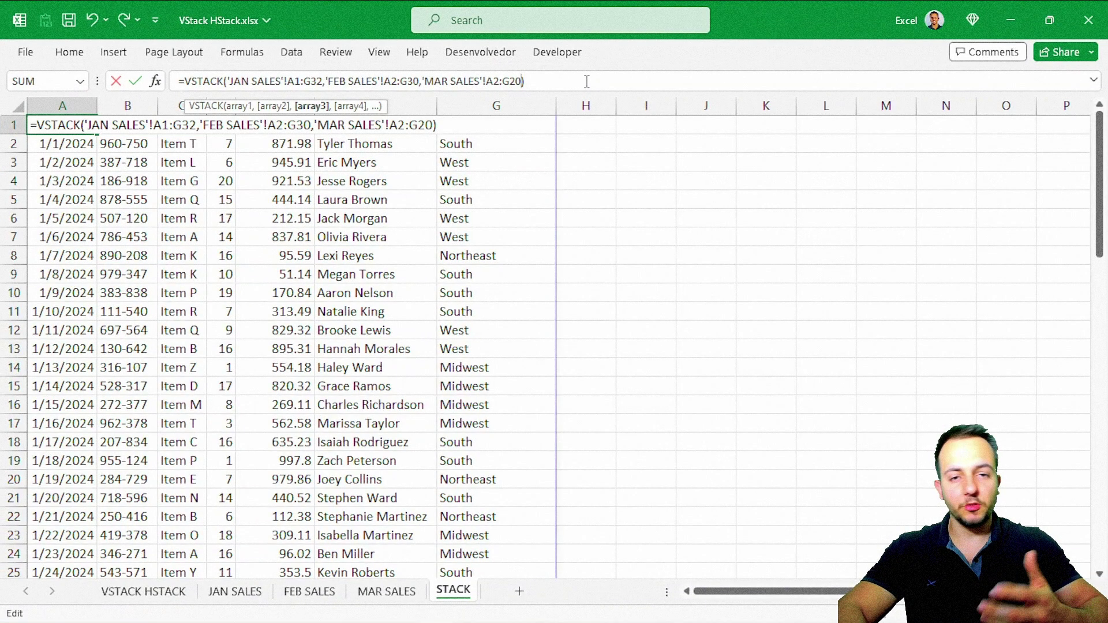
key(Escape)
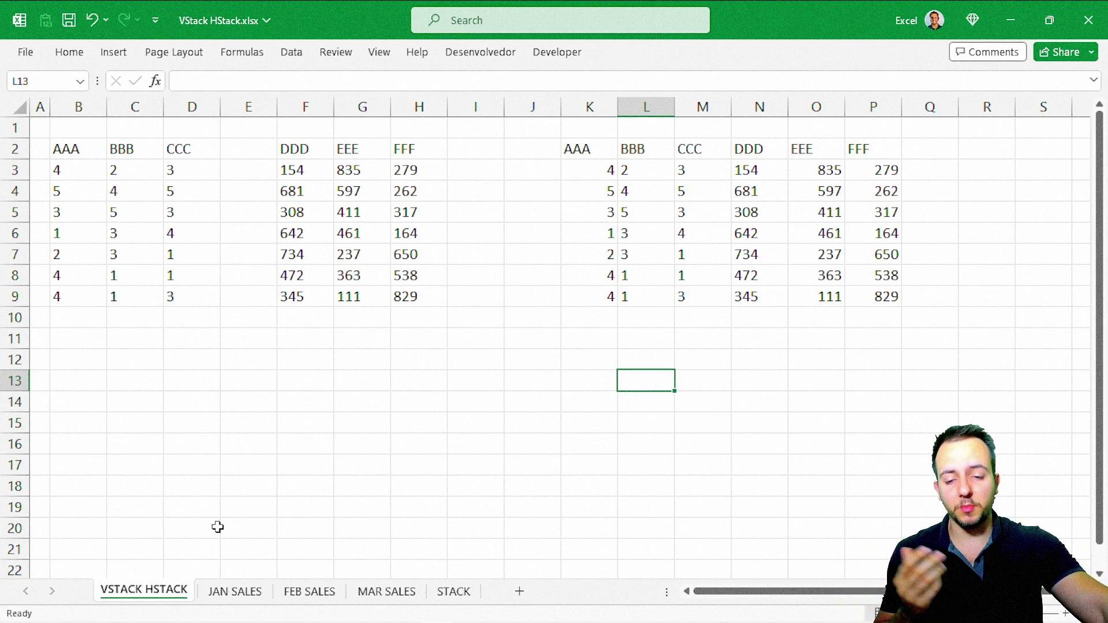
Step: Review the JAN SALES and FEB SALES source sheets and return to the combined table on the STACK sheet
click(255, 592)
click(306, 591)
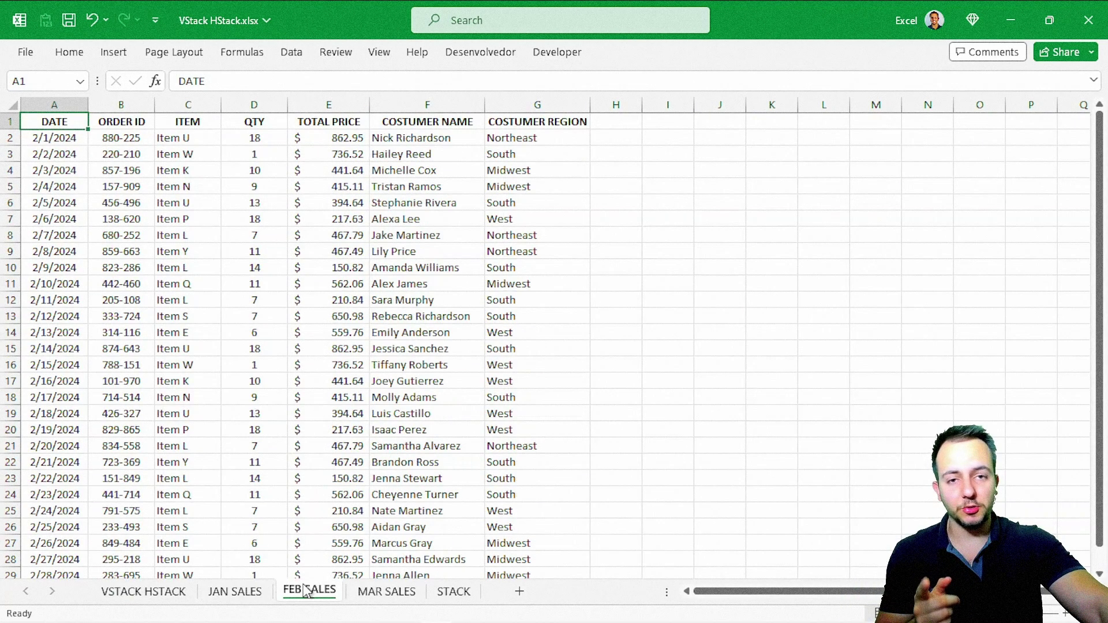
click(454, 591)
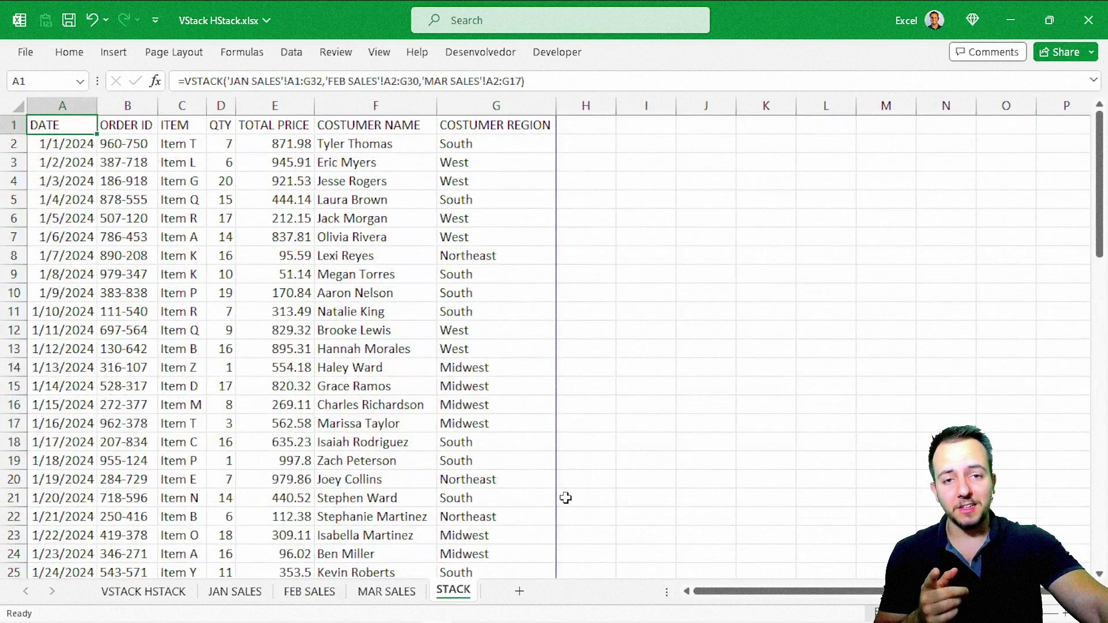